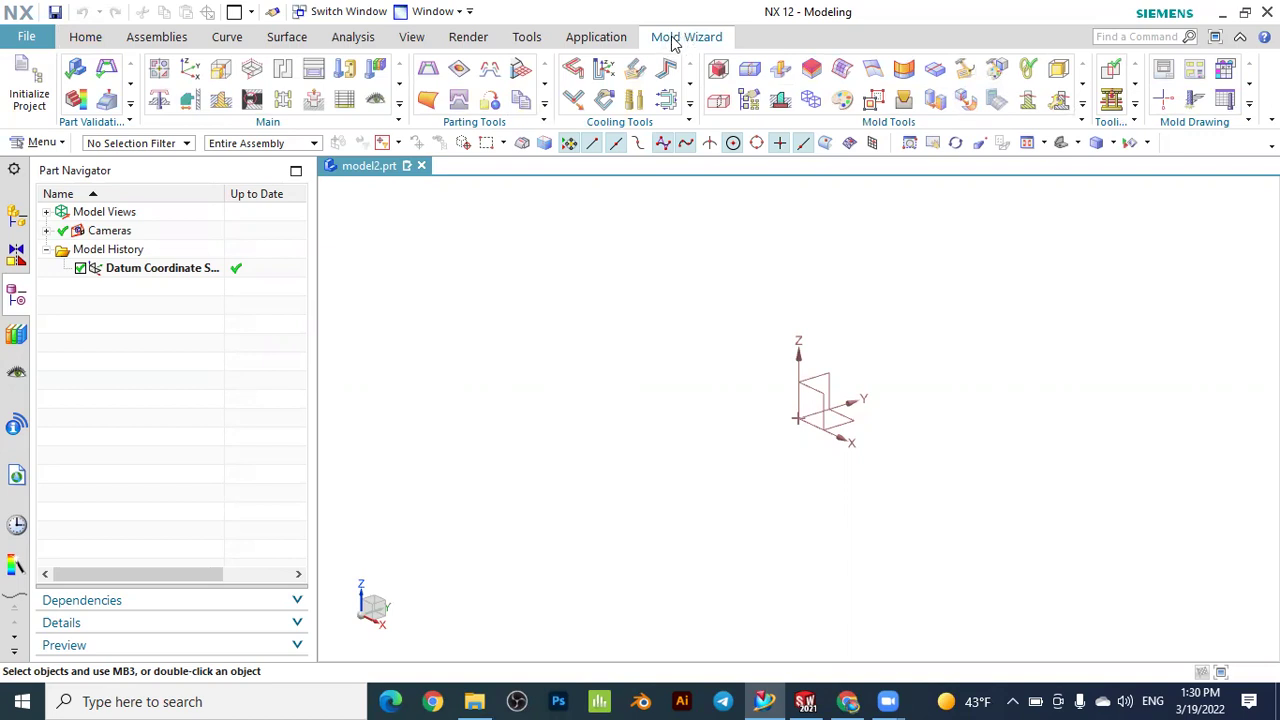
Hide and then restore the Mold Wizard ribbon tab, and start adding a mold base.
right_click(810, 37)
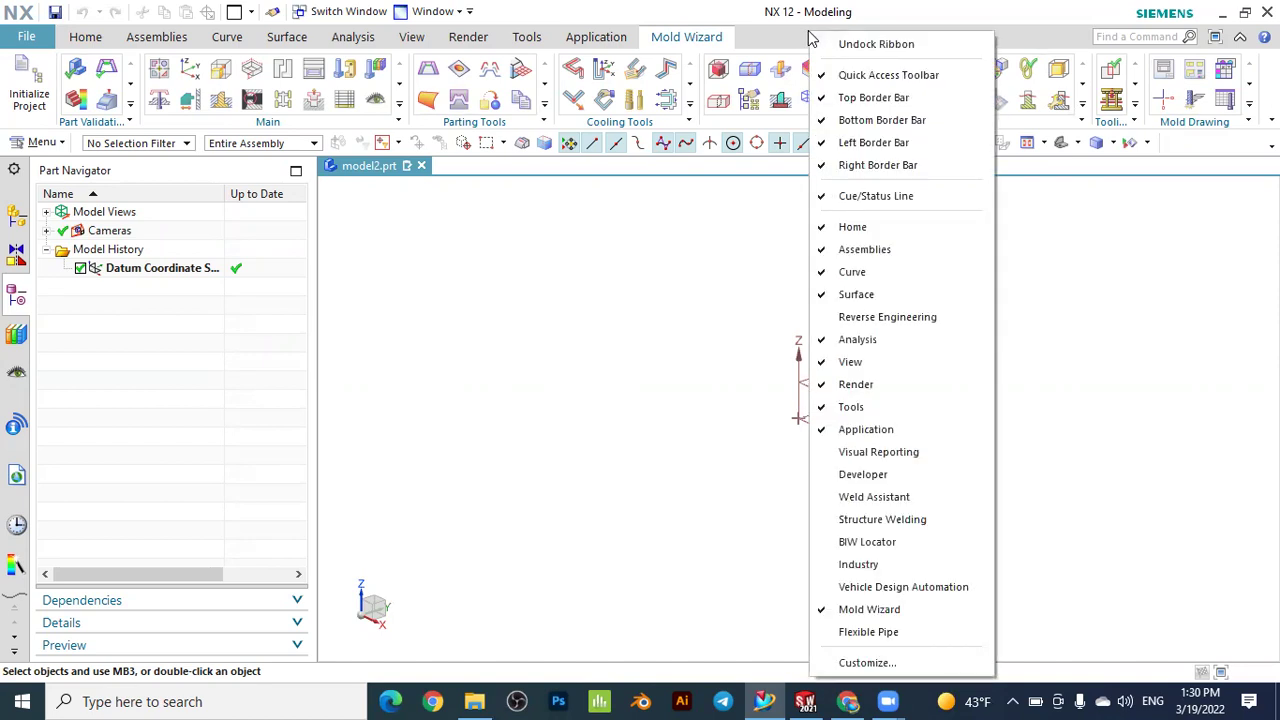
click(859, 612)
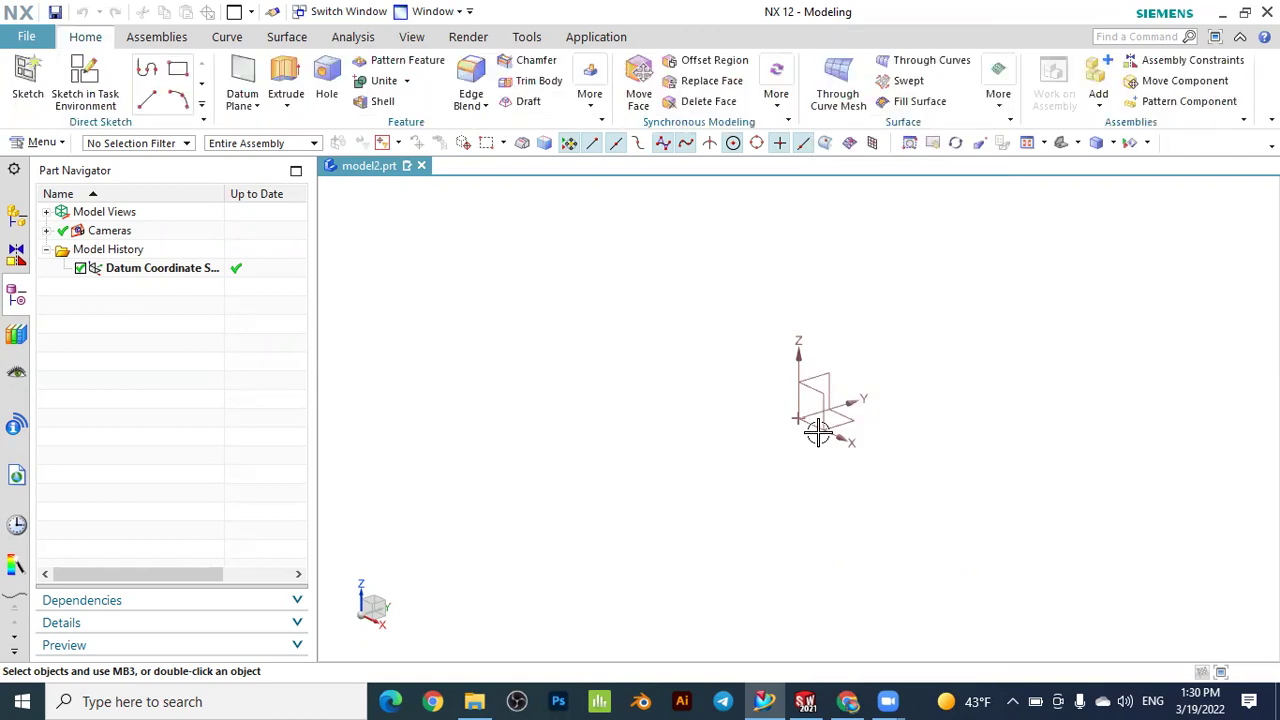
right_click(655, 43)
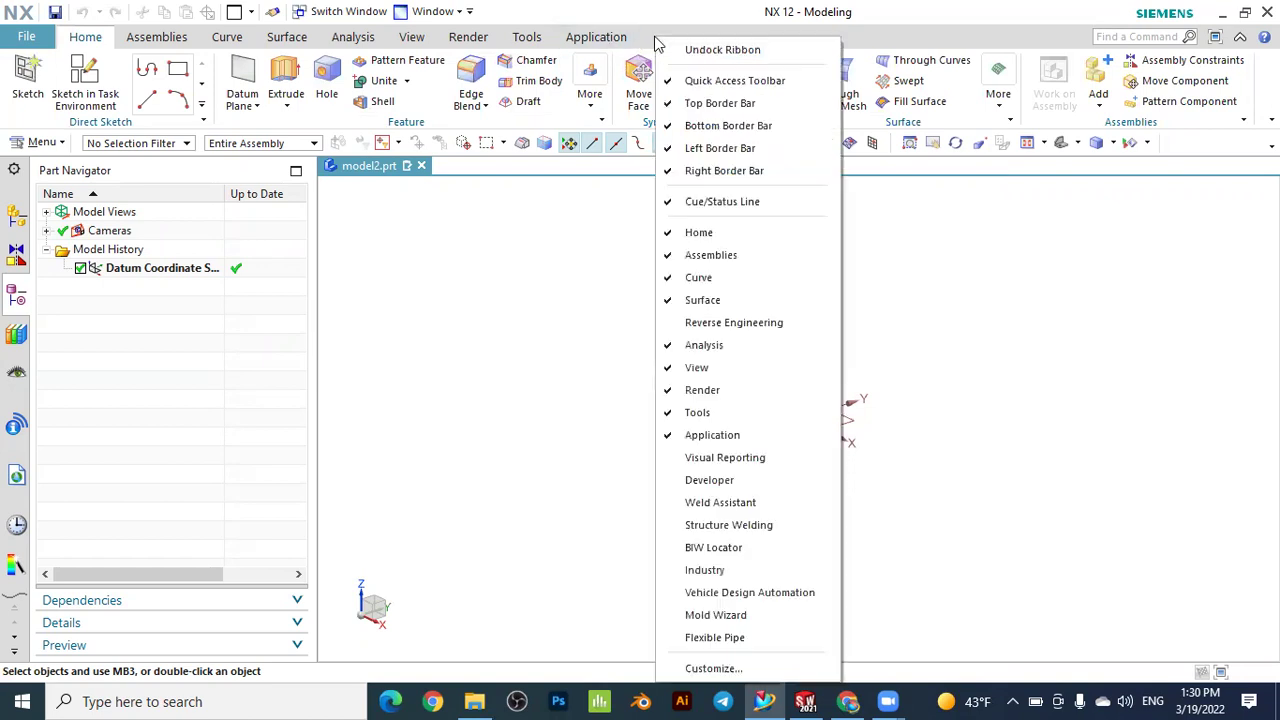
click(716, 615)
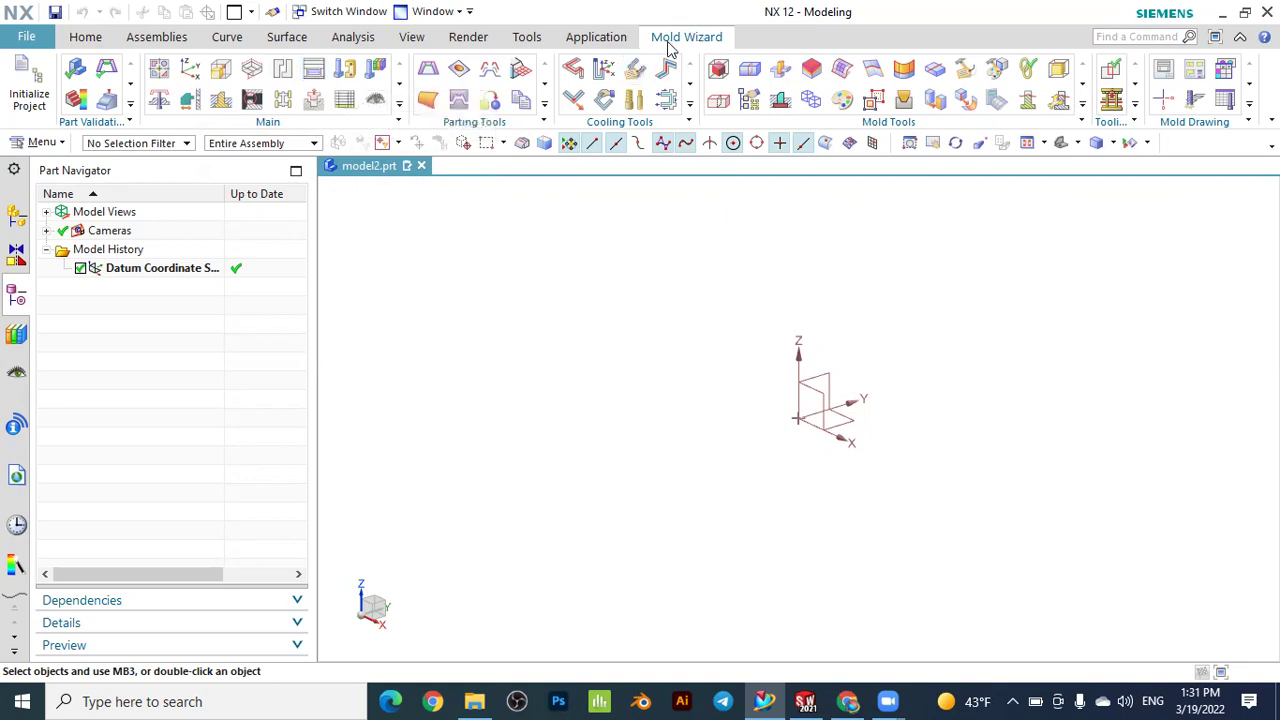
click(314, 76)
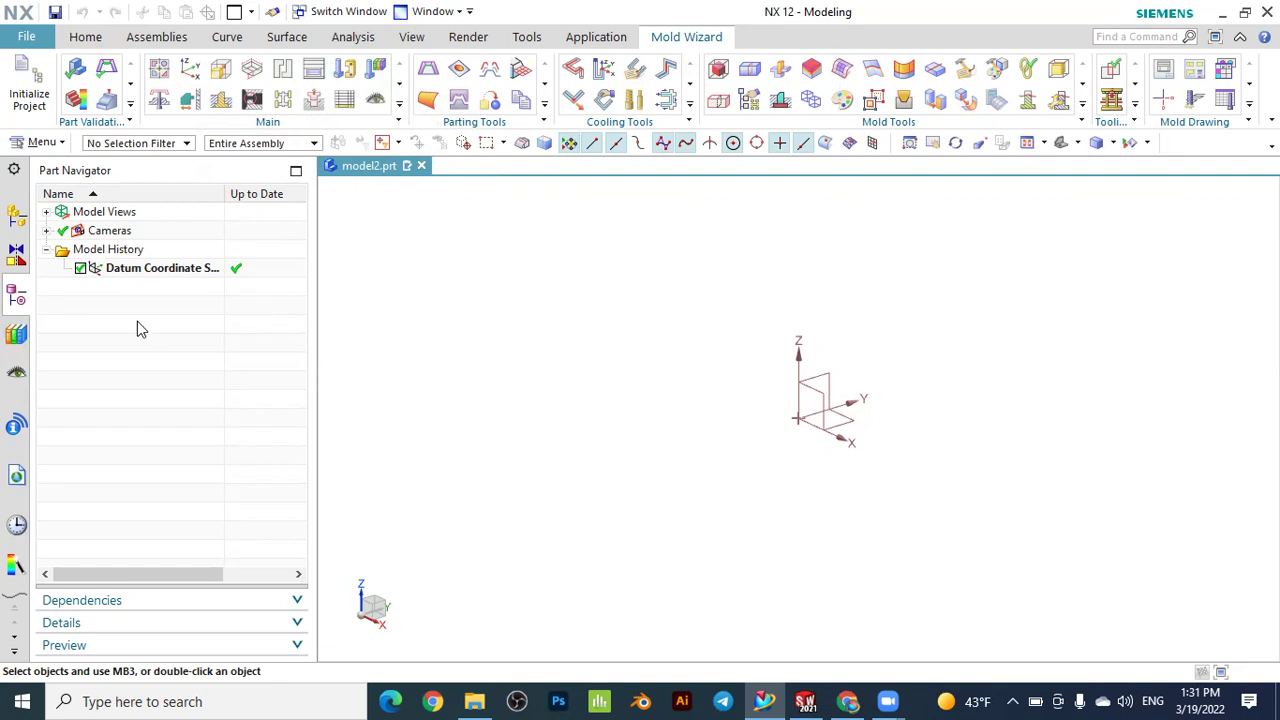
Open the Reuse Library and expand MW Mold Base Library to list its vendors.
click(18, 340)
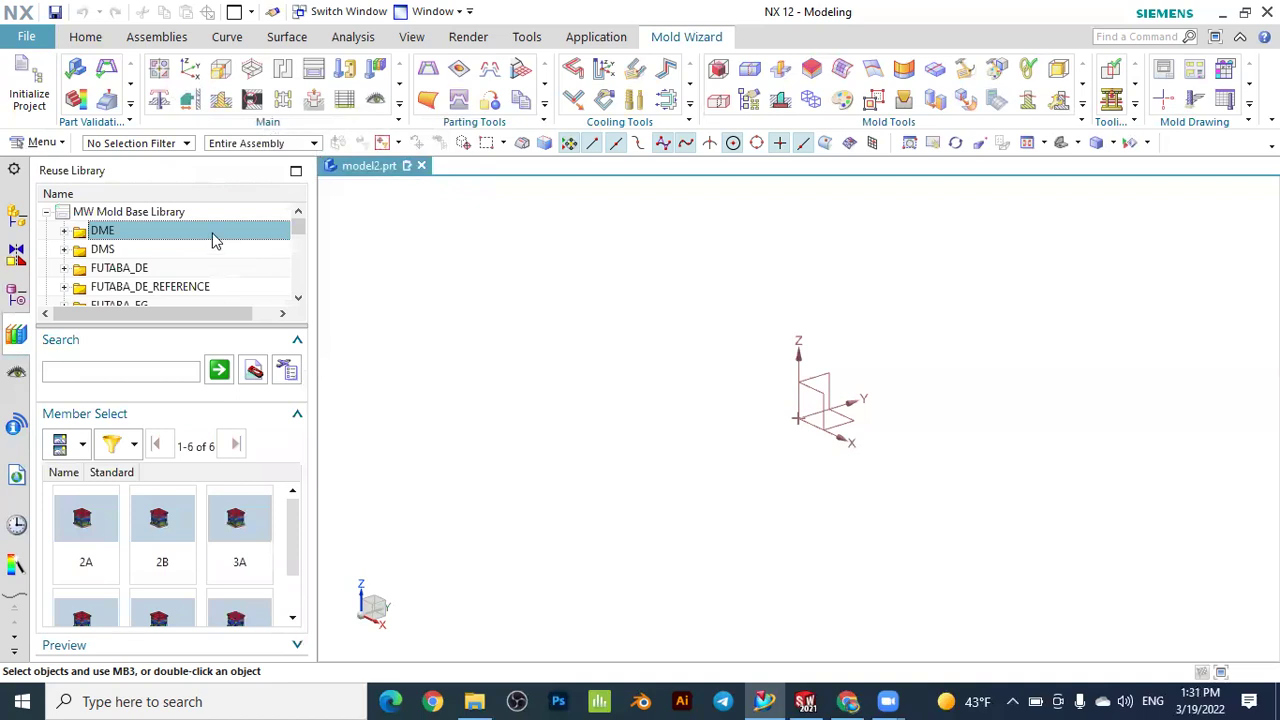
click(46, 212)
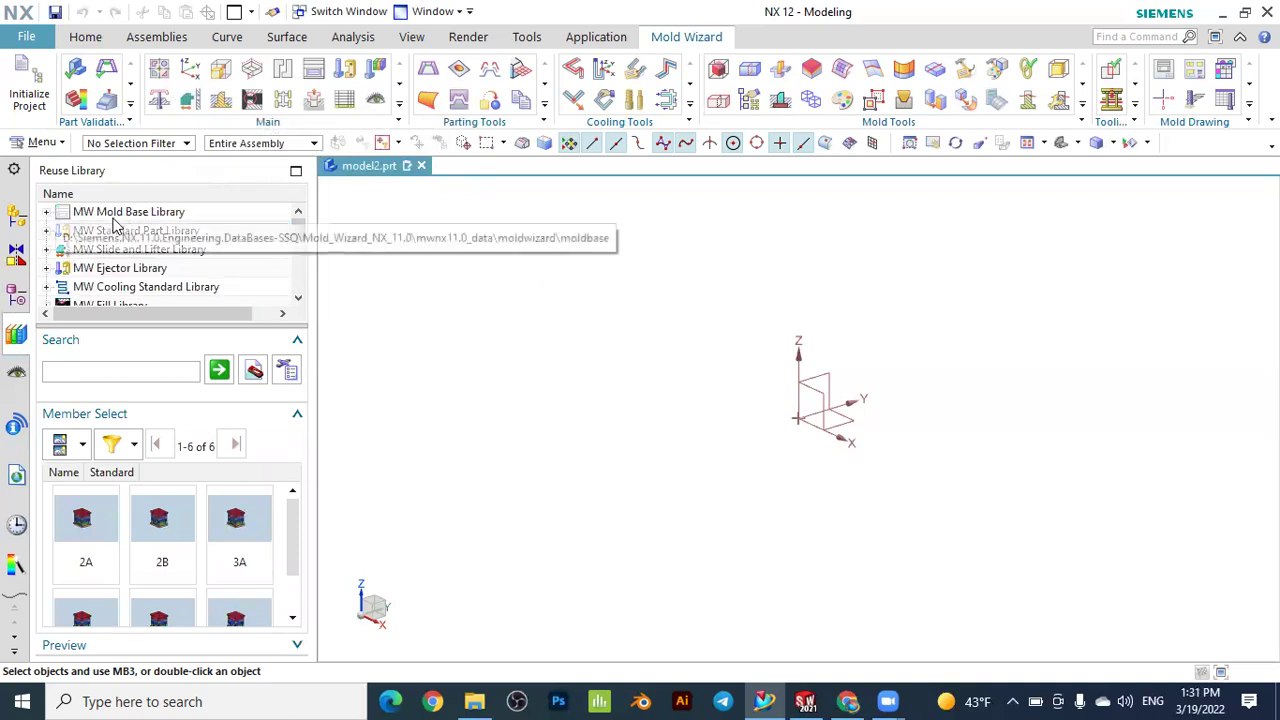
click(46, 214)
scroll(115, 255, down, 2)
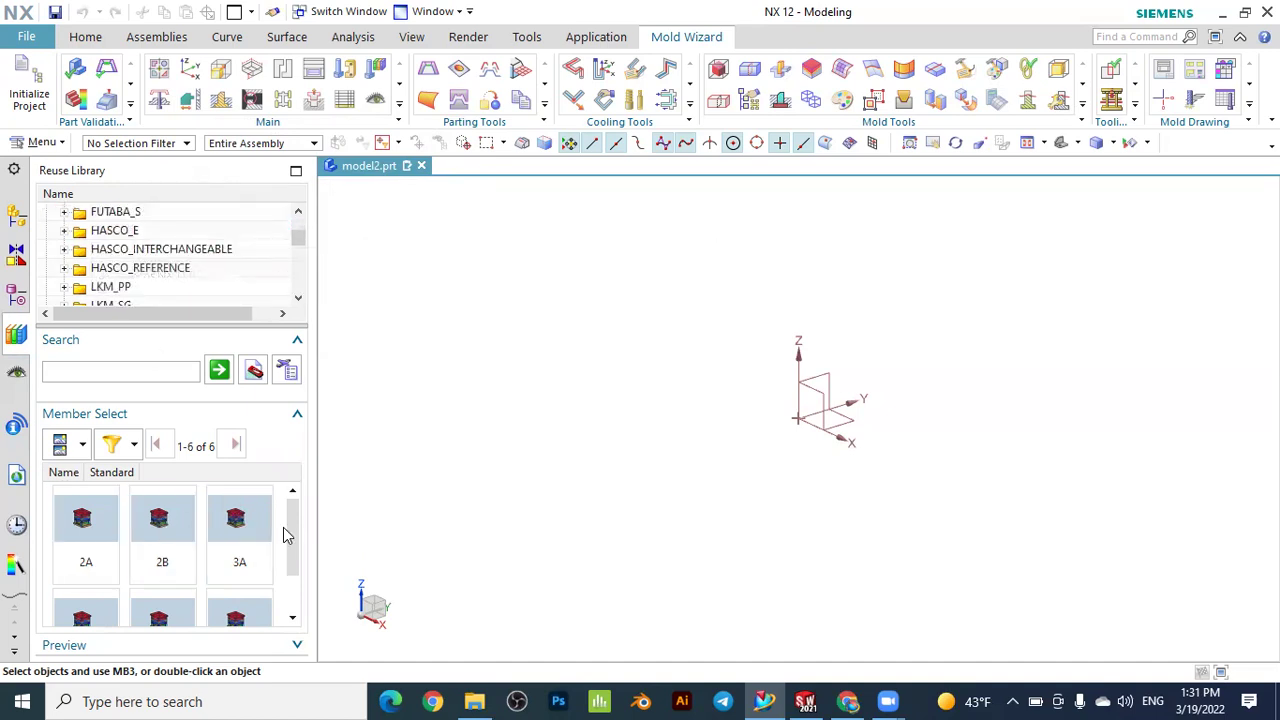
scroll(290, 562, down, 1)
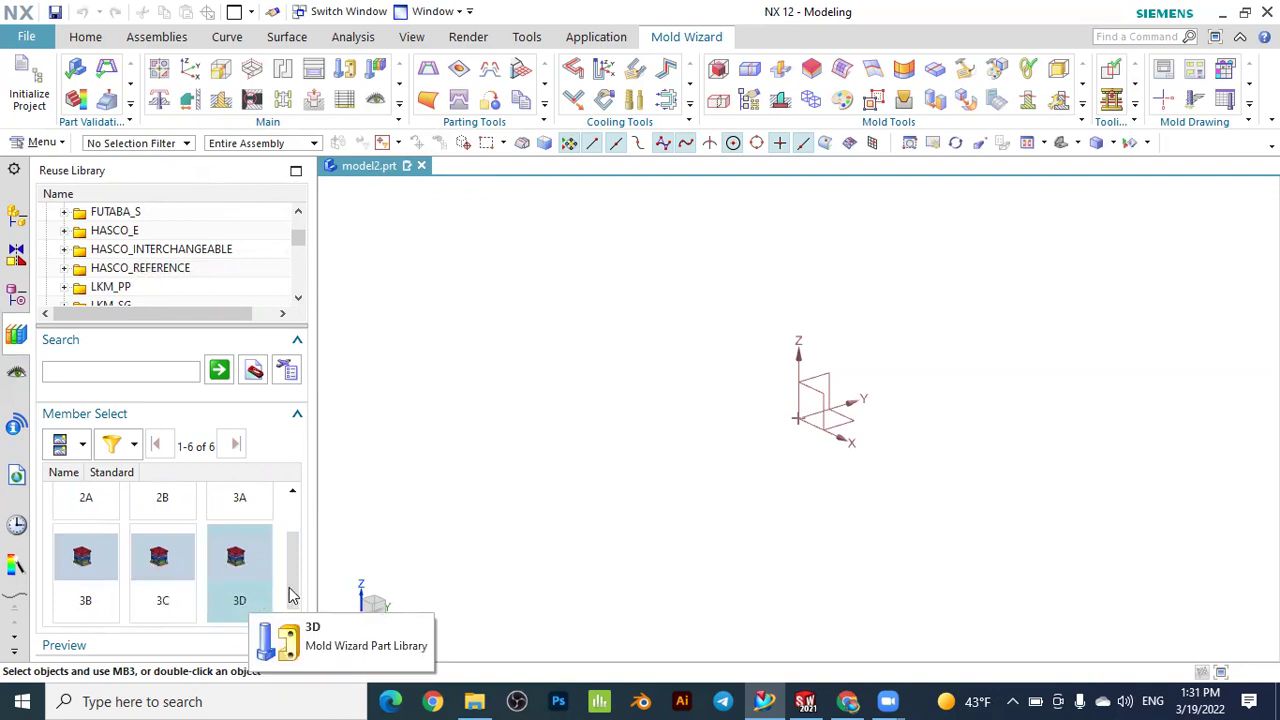
drag(297, 594, 294, 491)
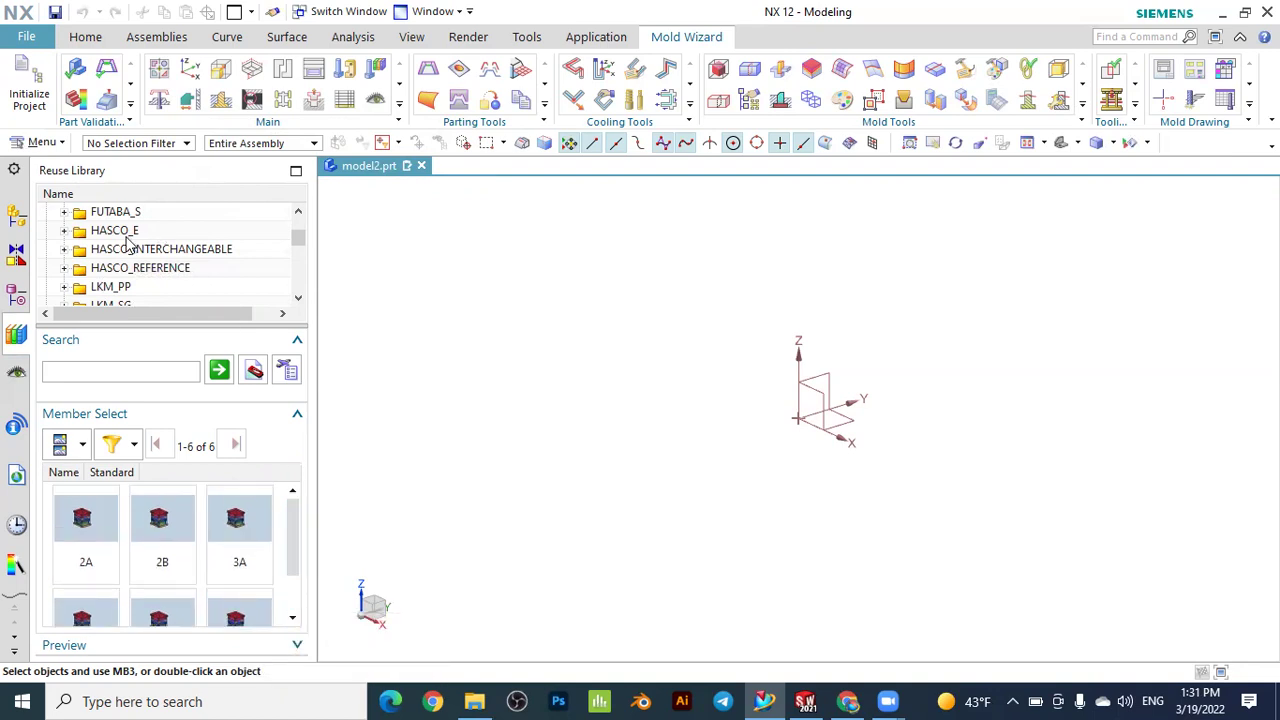
Collapse MW Mold Base Library, show MW Standard Part Library, and switch to the rutracker page.
scroll(130, 268, down, 1)
scroll(130, 268, up, 3)
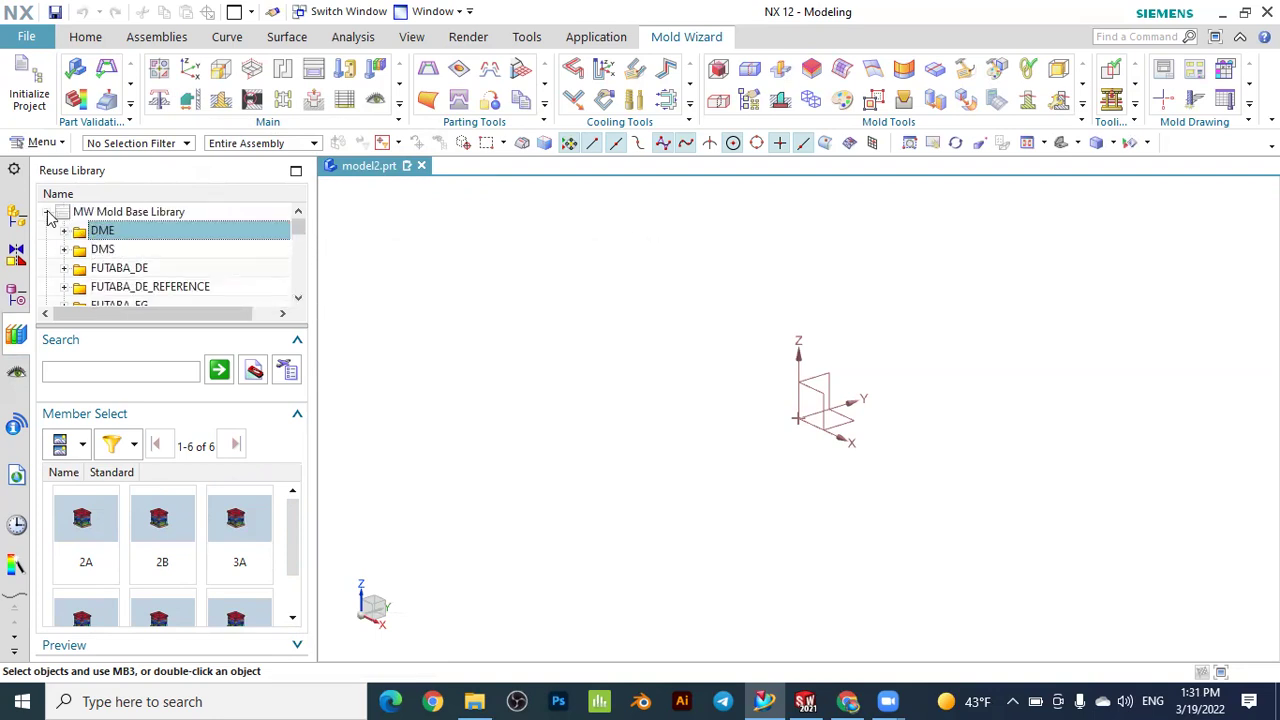
click(47, 213)
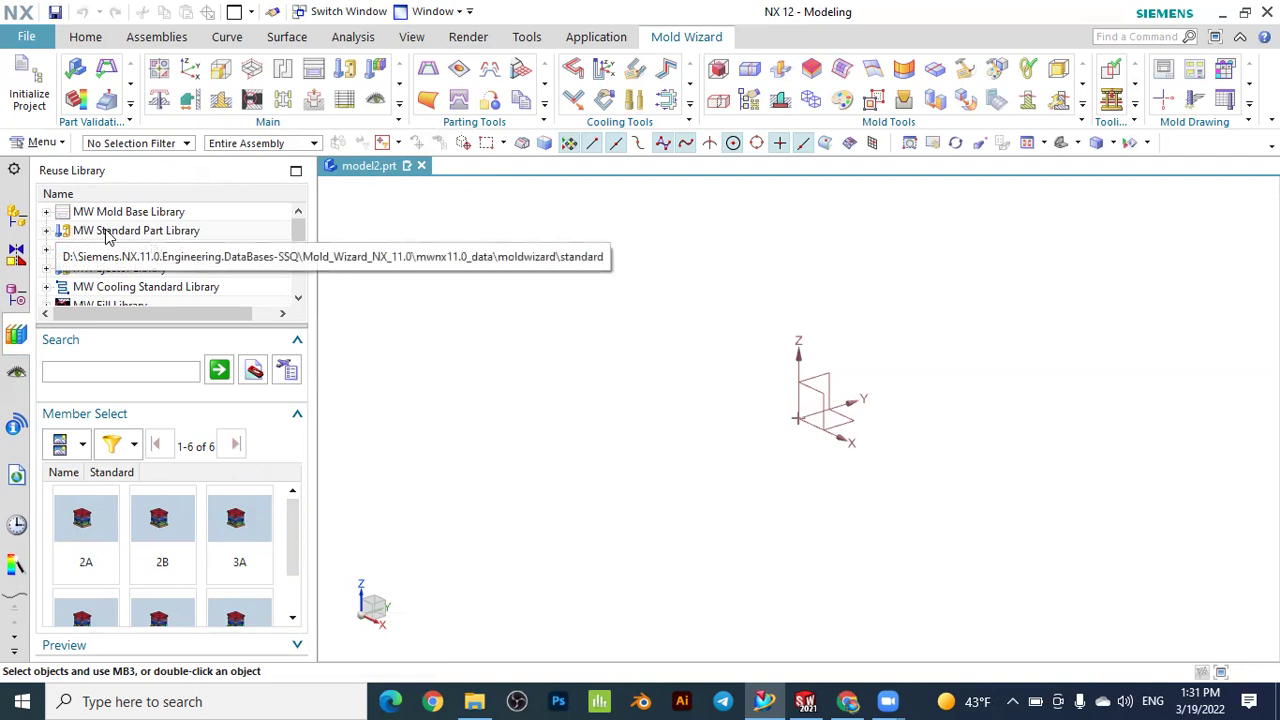
click(108, 232)
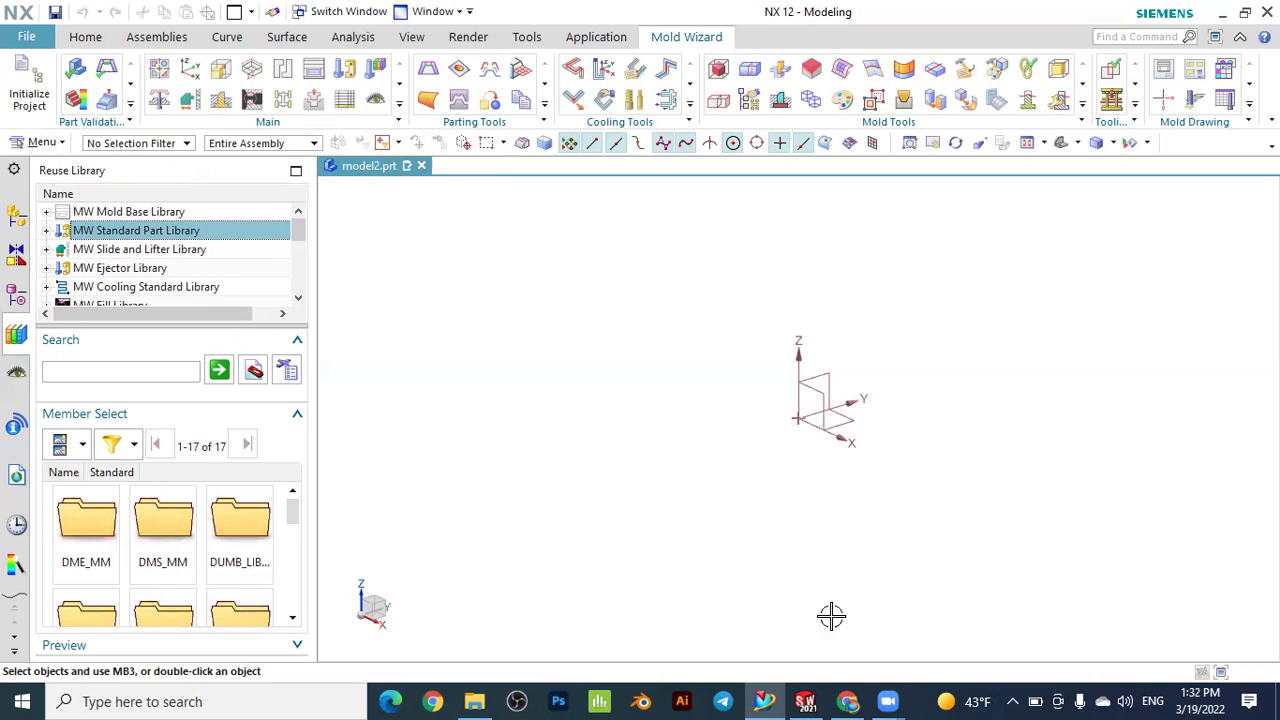
click(848, 699)
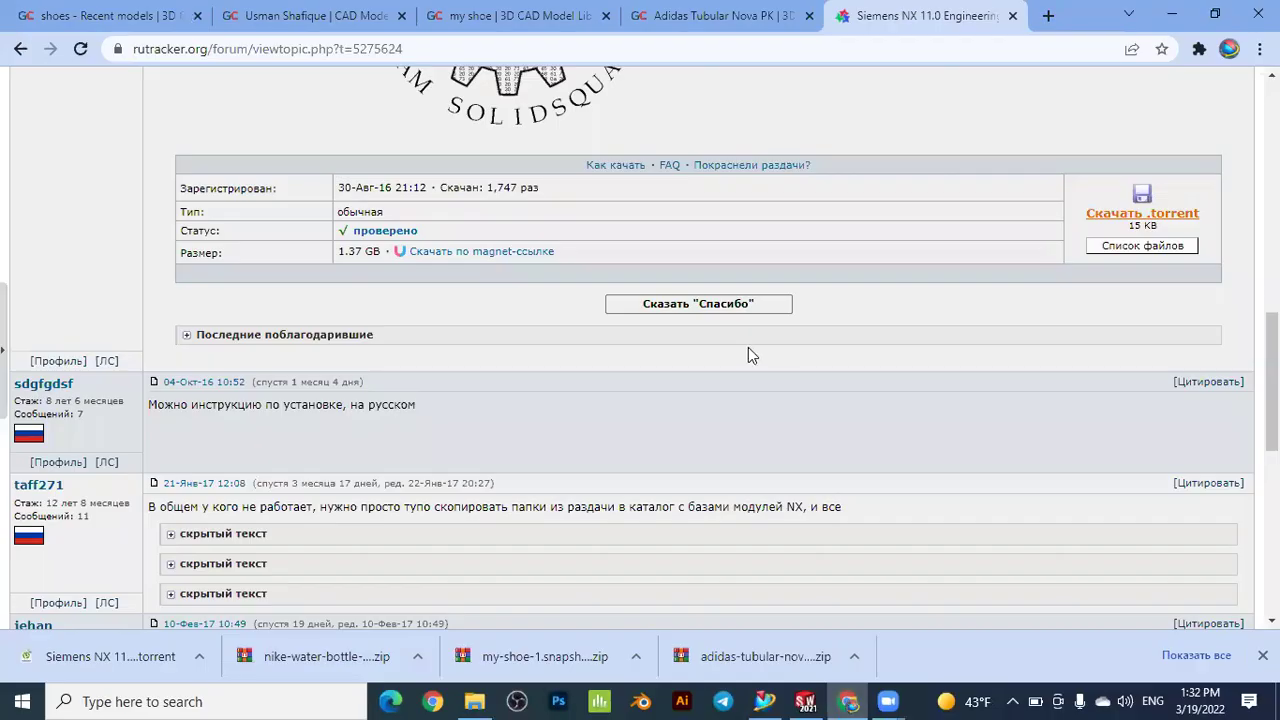
scroll(748, 347, up, 10)
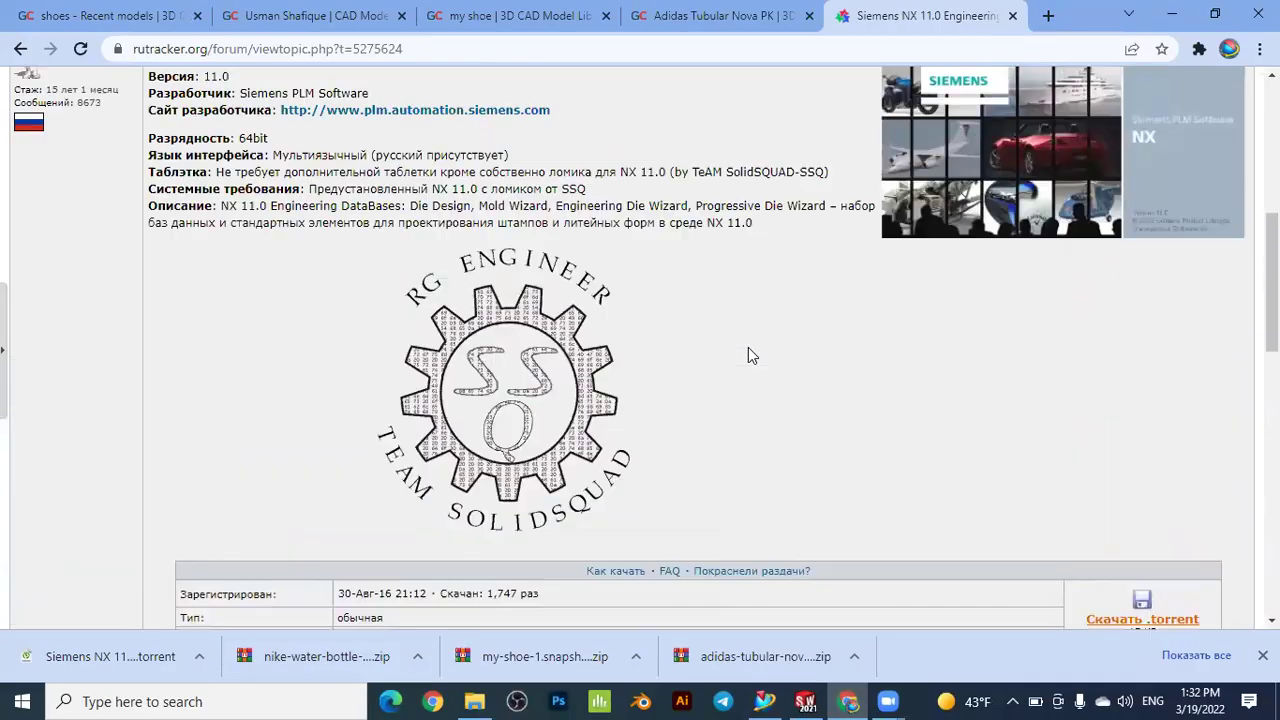
scroll(748, 352, down, 2)
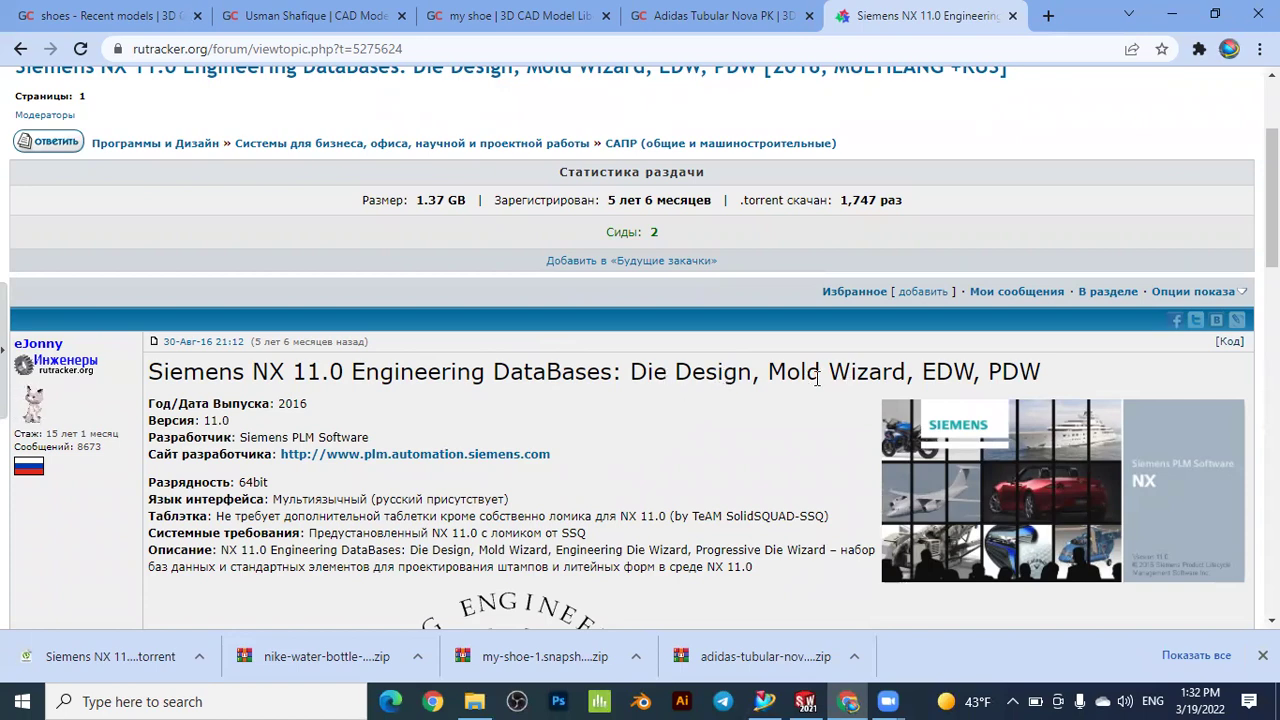
scroll(841, 377, down, 5)
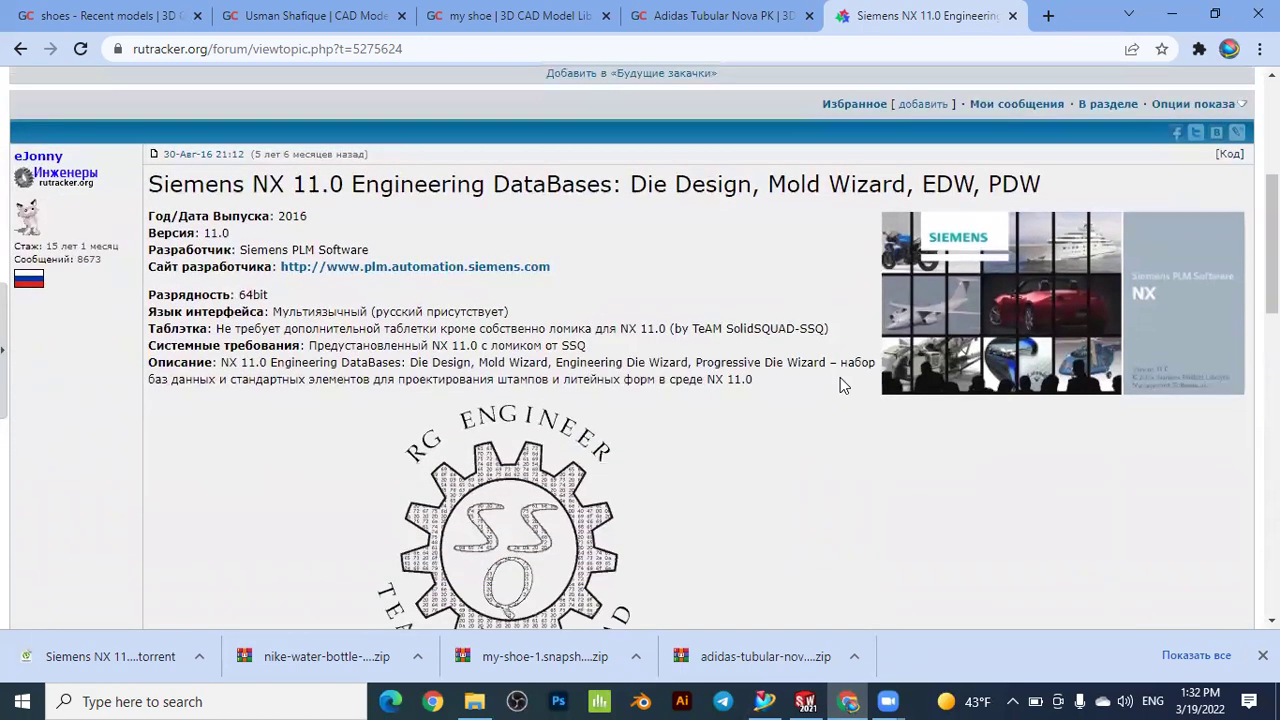
scroll(840, 385, down, 2)
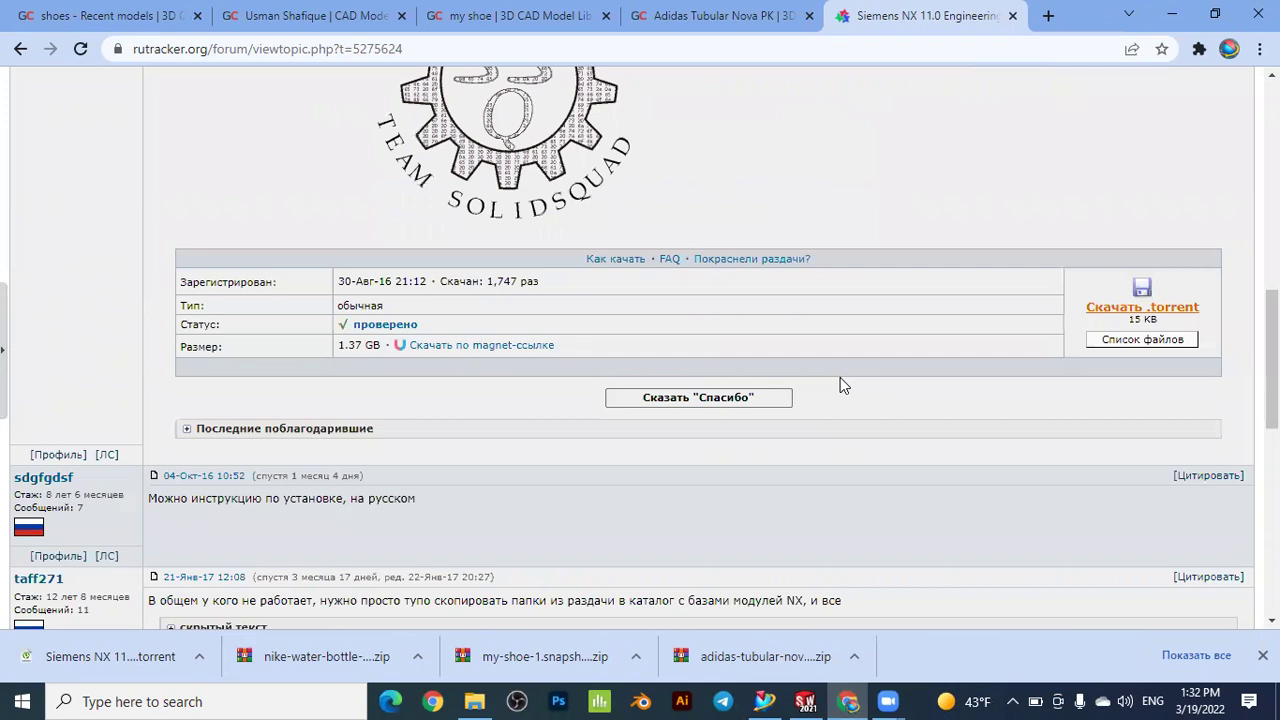
scroll(840, 380, up, 5)
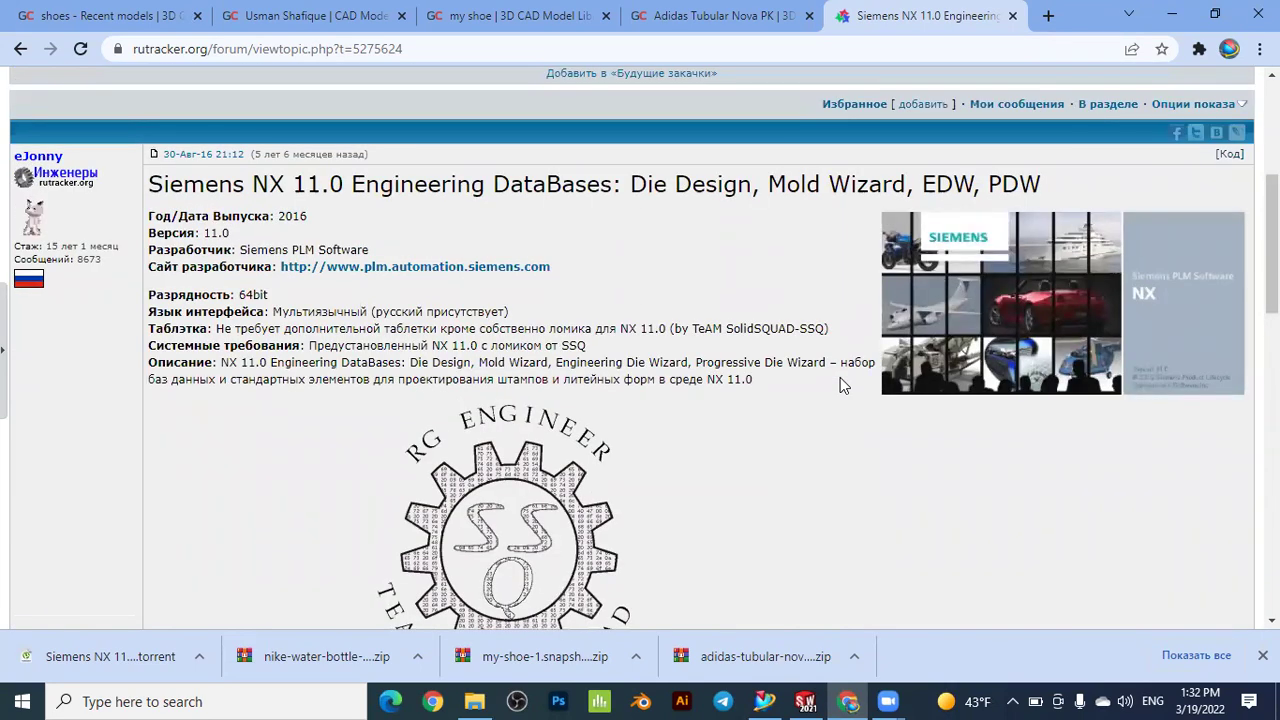
scroll(840, 385, down, 1)
scroll(843, 385, down, 2)
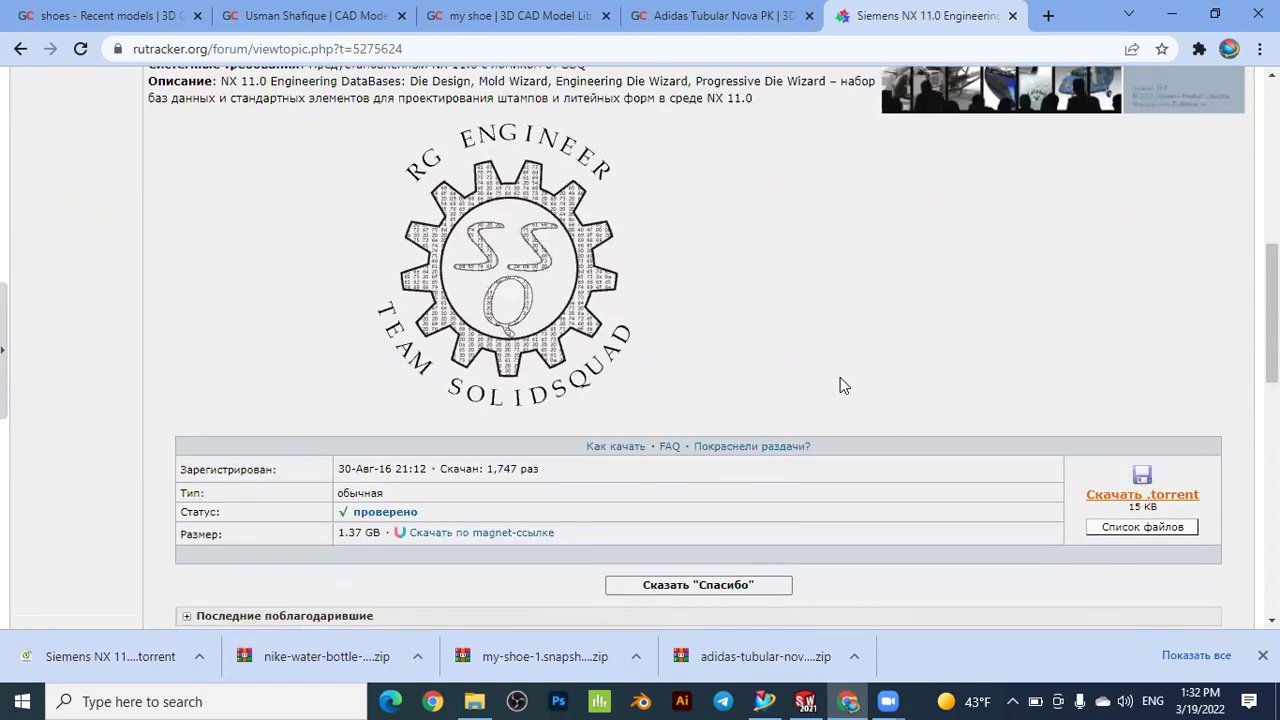
scroll(808, 338, down, 1)
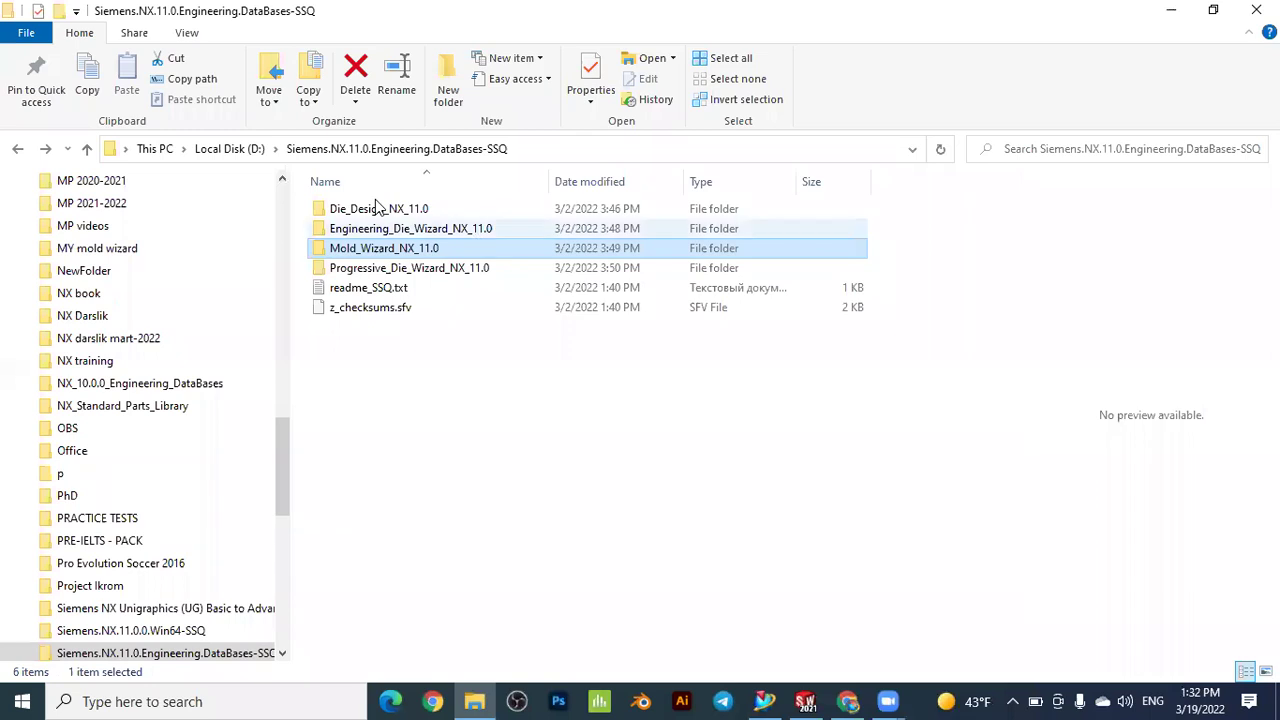
Open D:\Siemens.NX.11.0.Engineering.DataBases-SSQ\Mold_Wizard_NX_11.0\mwnx11.0_data\moldwizard and select all 14 items.
click(221, 150)
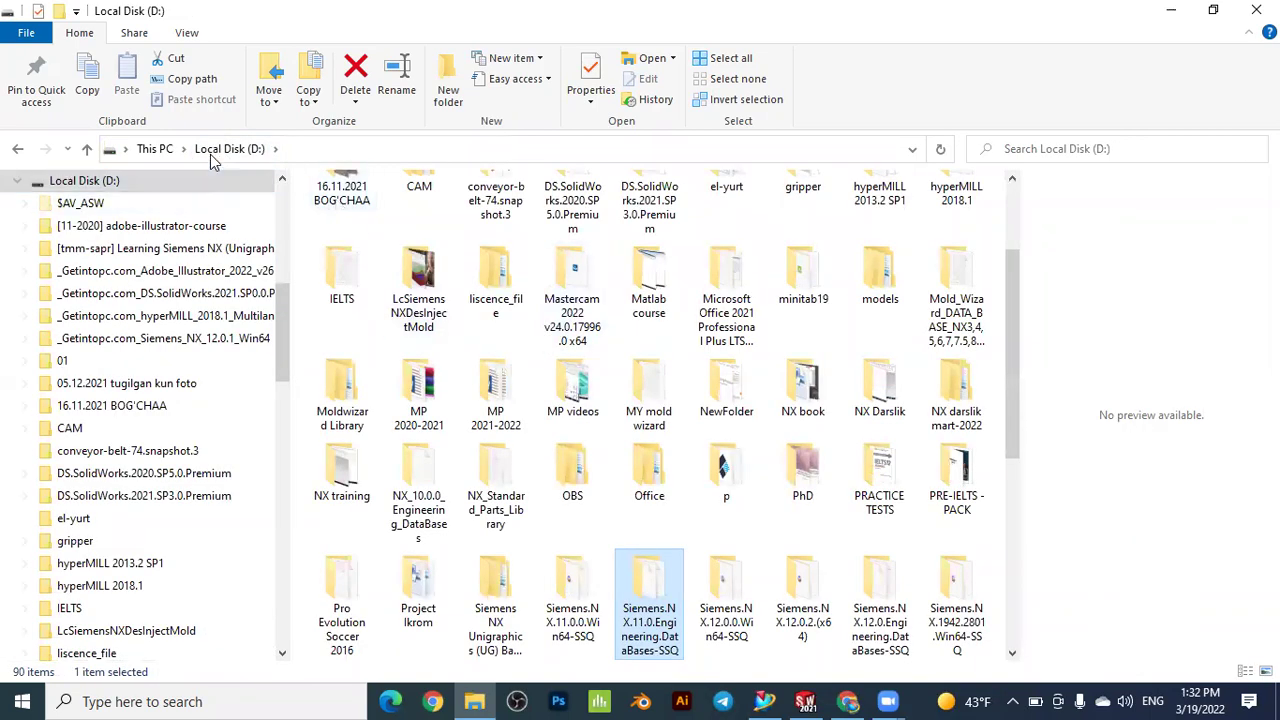
double_click(651, 585)
double_click(362, 249)
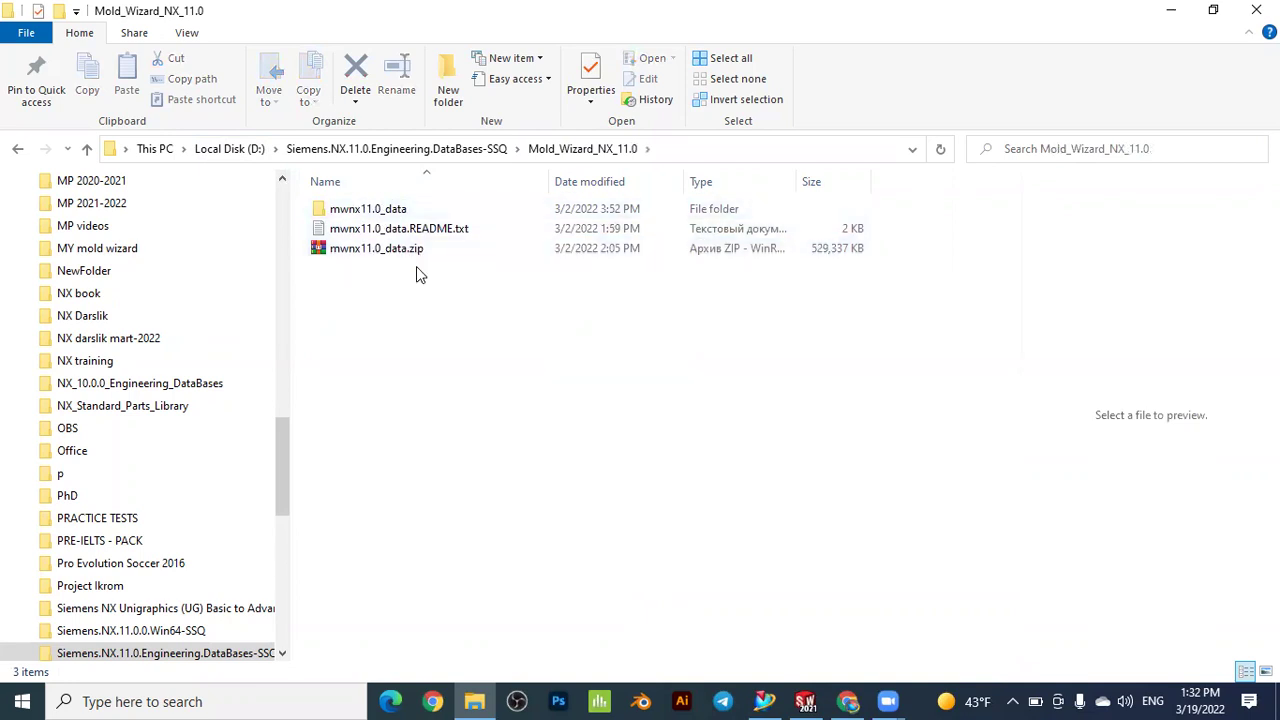
double_click(357, 212)
double_click(360, 212)
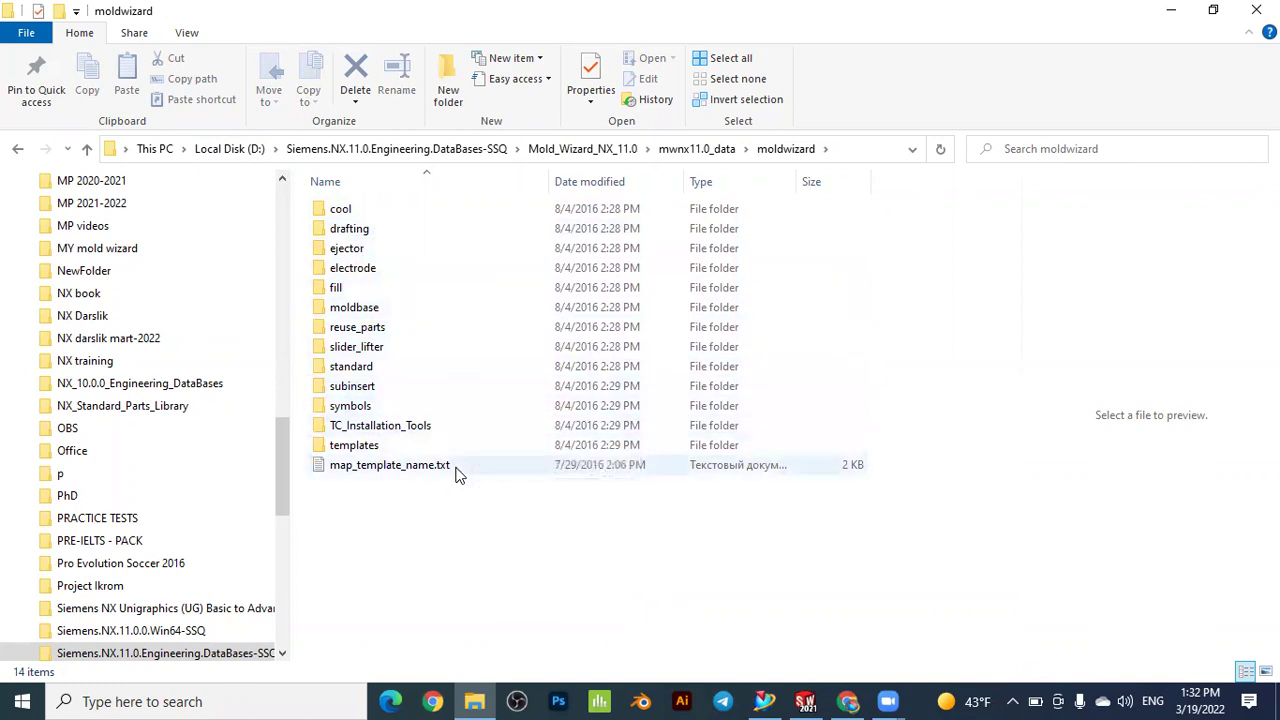
drag(495, 538, 327, 210)
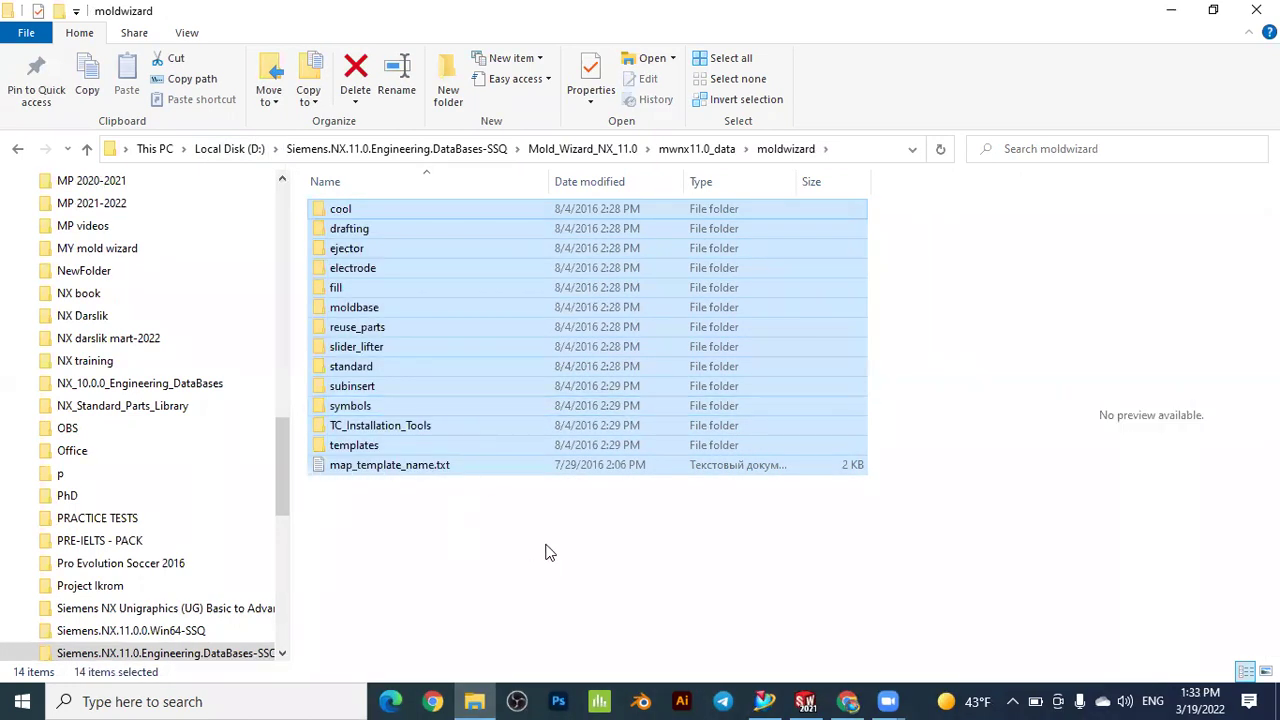
Return to mwnx11.0_data, reopen moldwizard, then show the contents of Local Disk (C:).
click(19, 150)
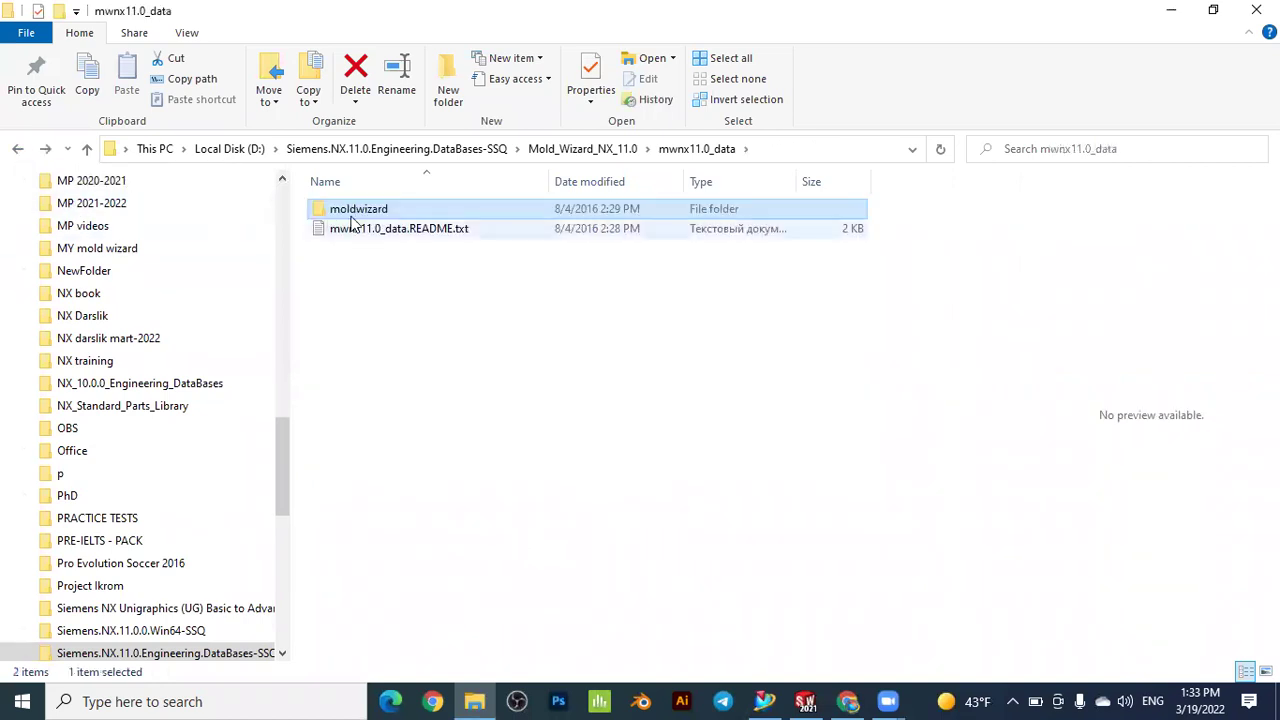
scroll(150, 445, up, 4)
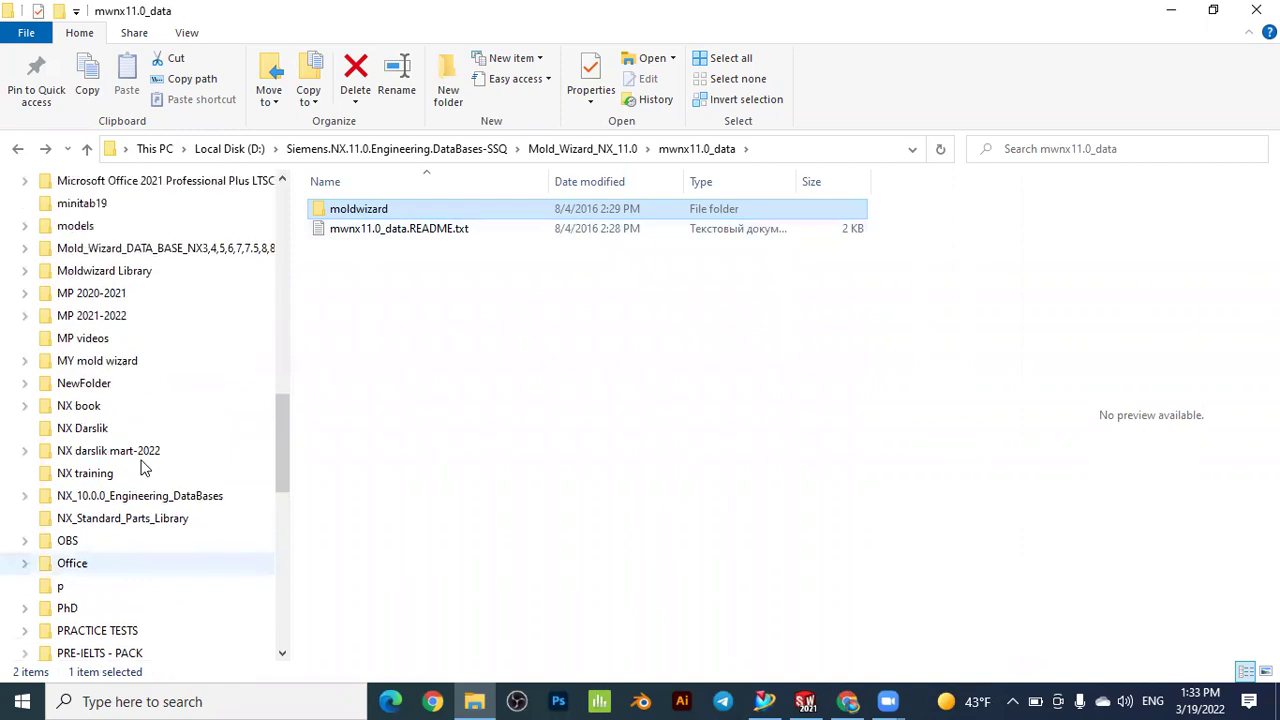
scroll(139, 450, up, 6)
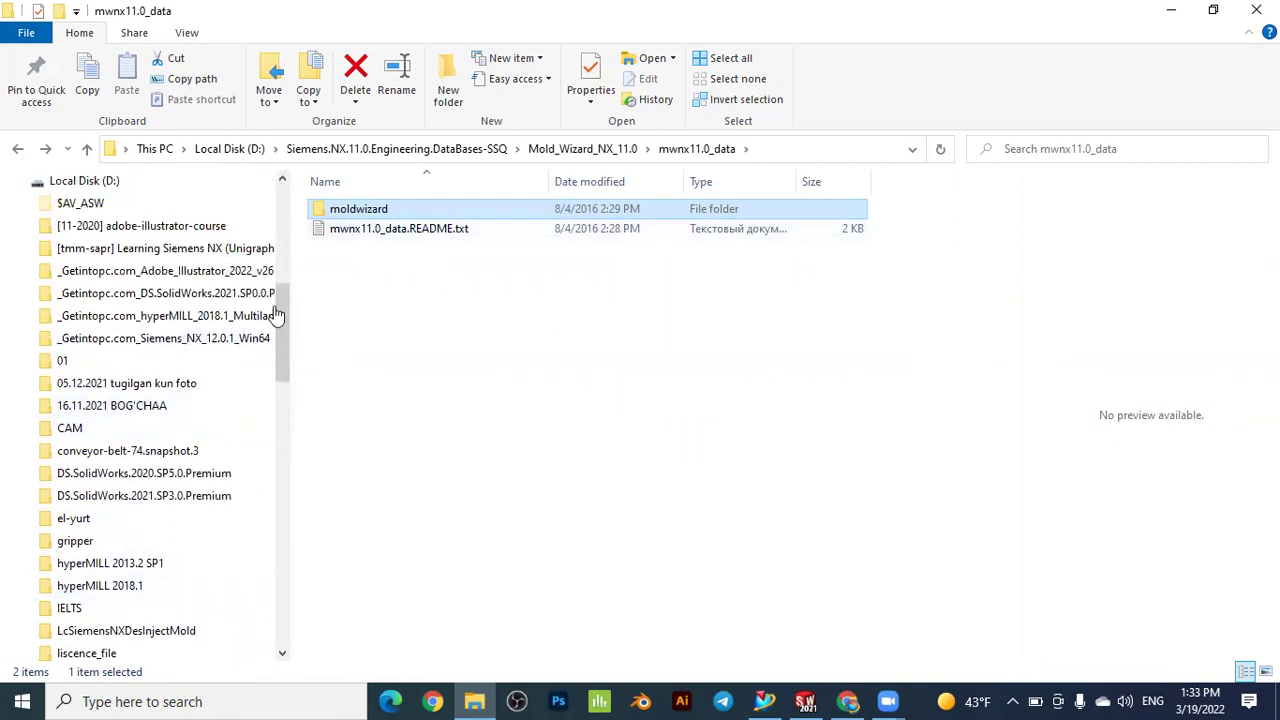
double_click(377, 216)
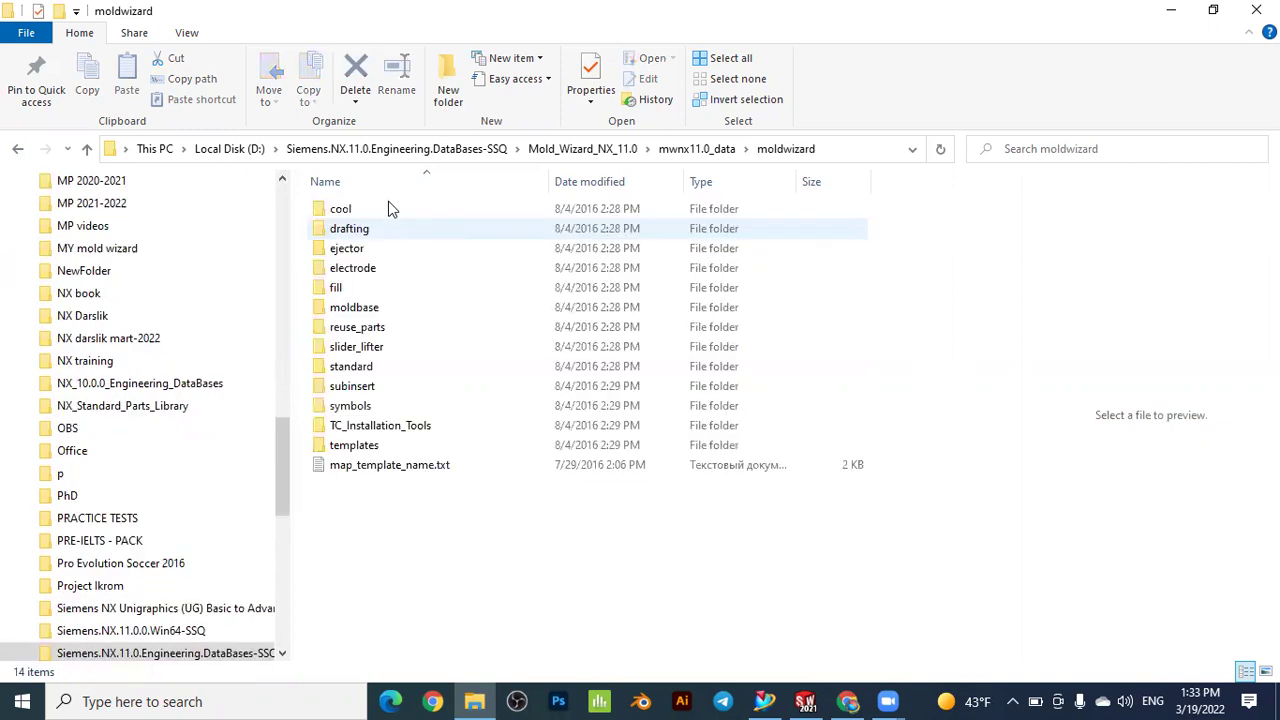
scroll(190, 458, up, 2)
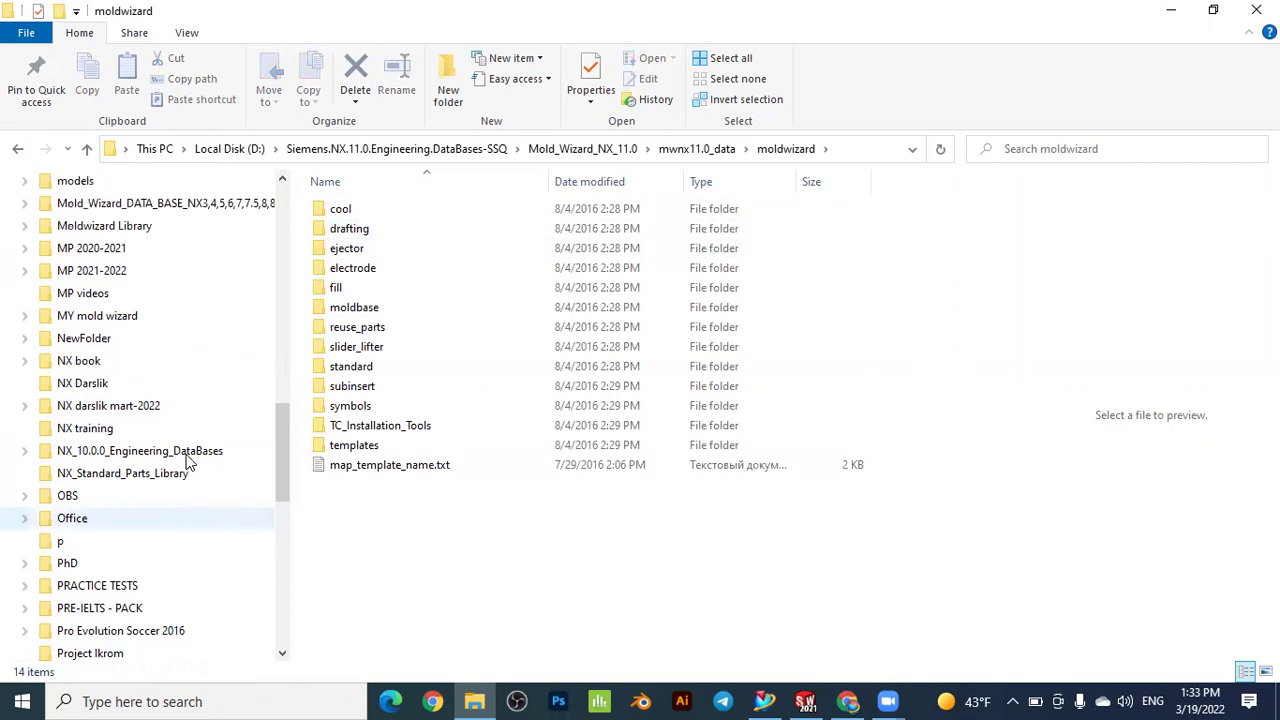
scroll(190, 458, up, 6)
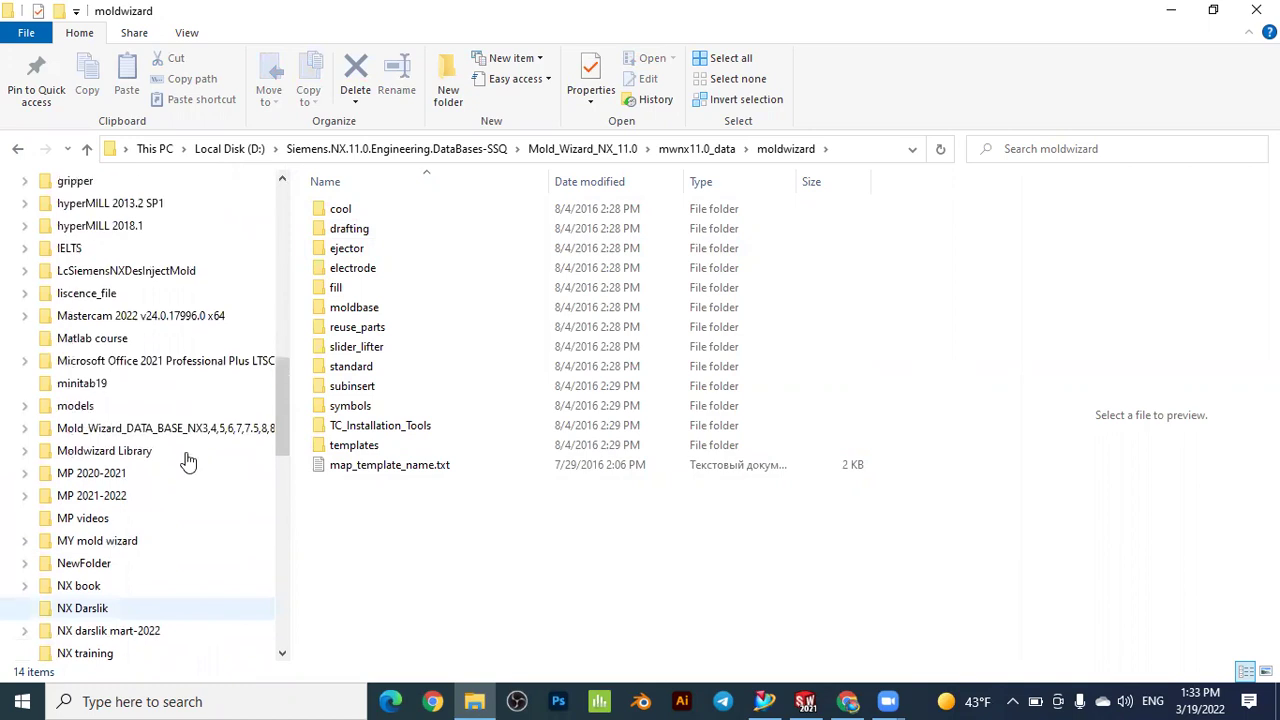
drag(281, 343, 281, 210)
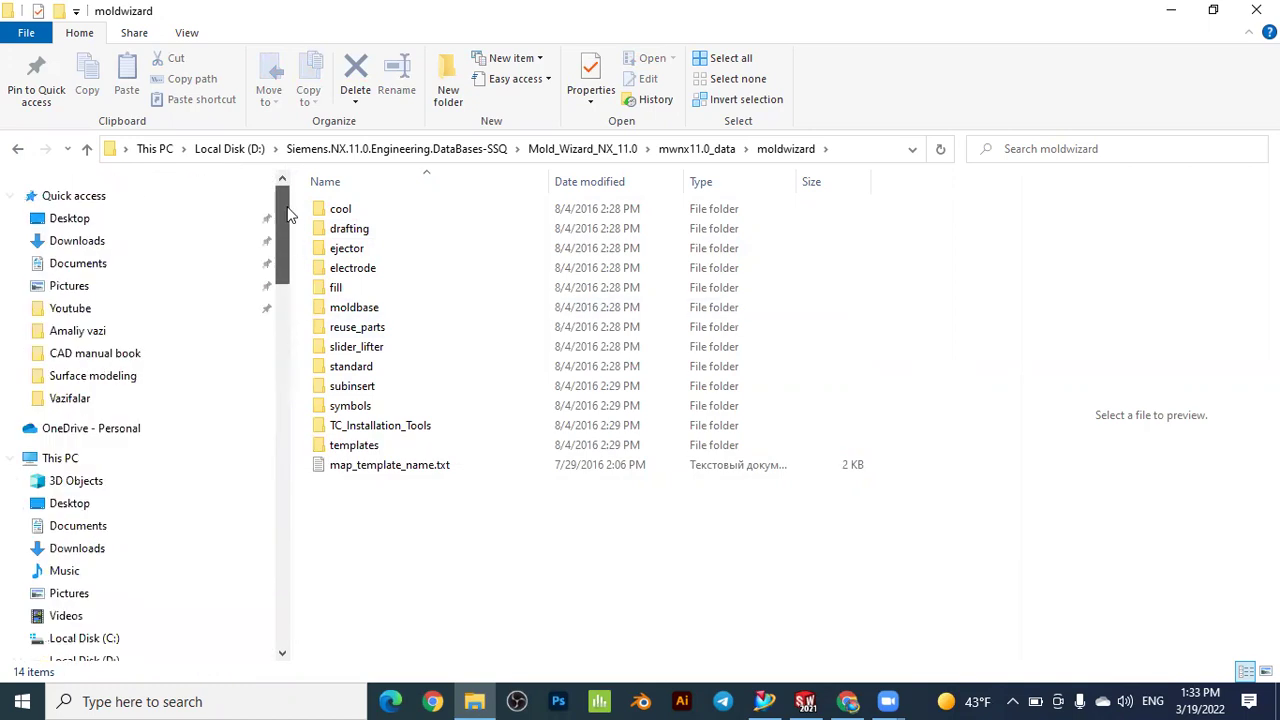
click(85, 640)
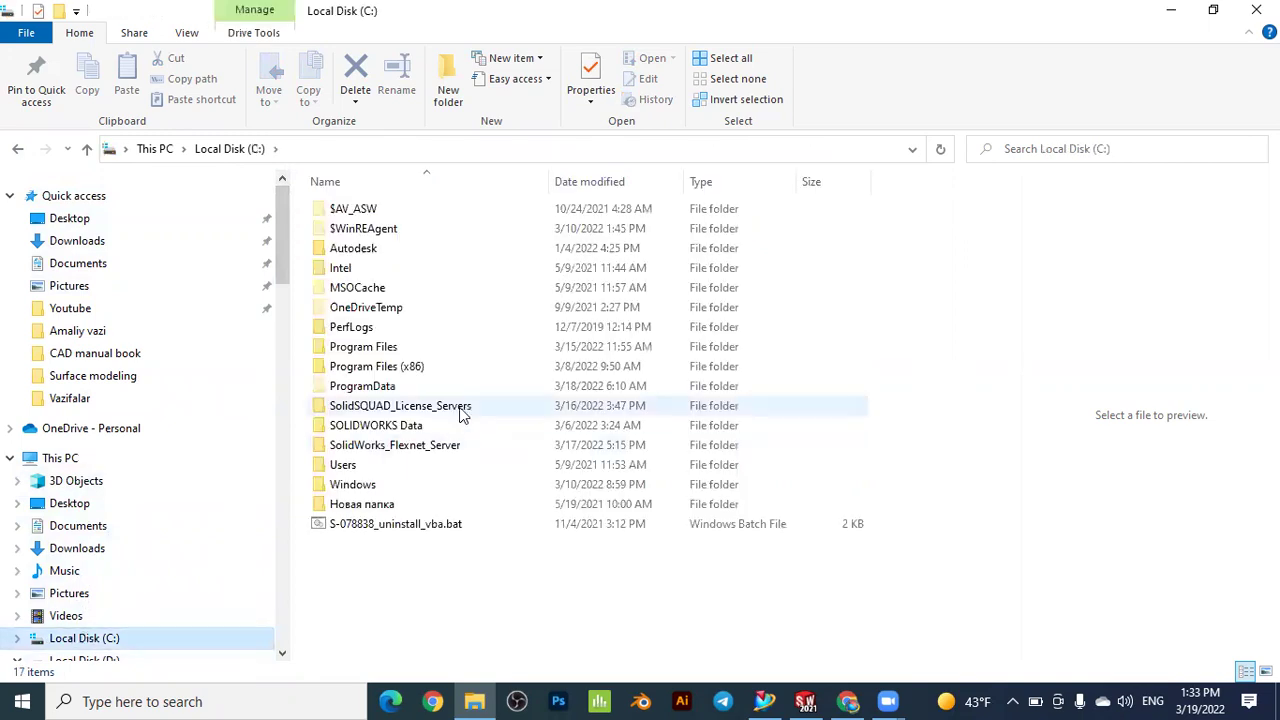
Open C:\Program Files\Siemens\NX 11.0\MOLDWIZARD.
double_click(371, 350)
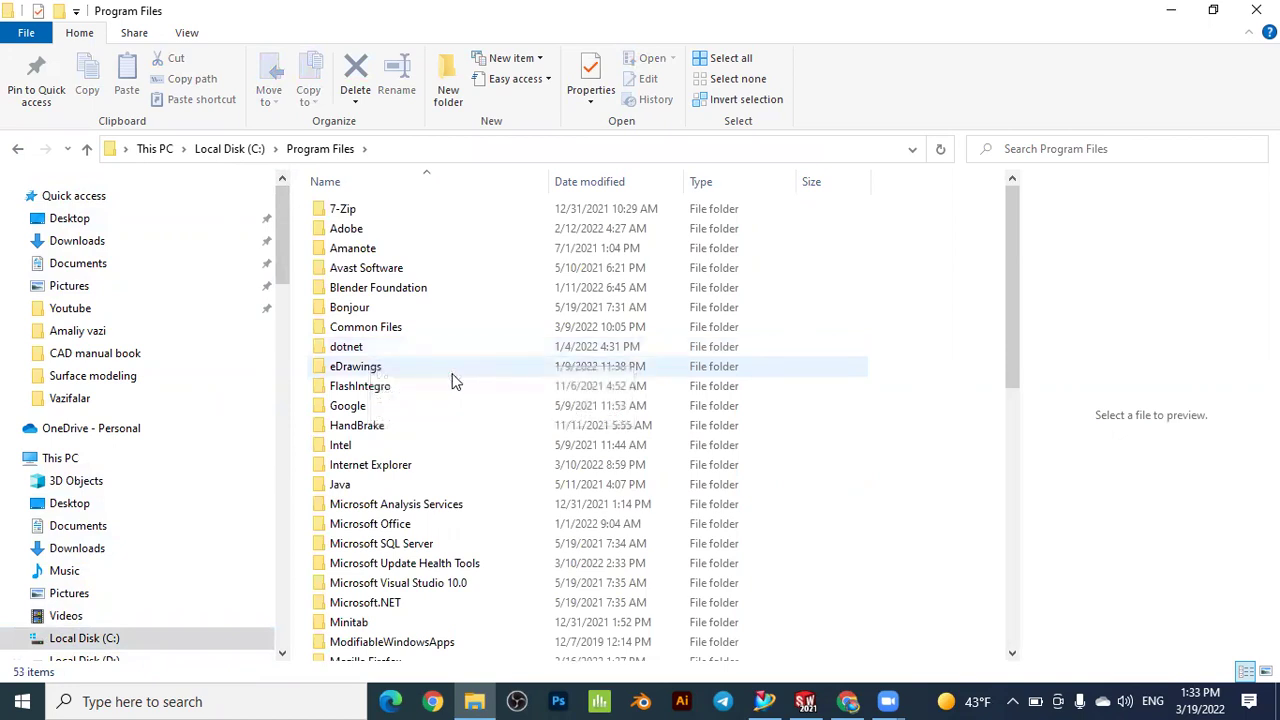
scroll(452, 380, down, 2)
scroll(443, 357, down, 8)
click(347, 257)
double_click(349, 260)
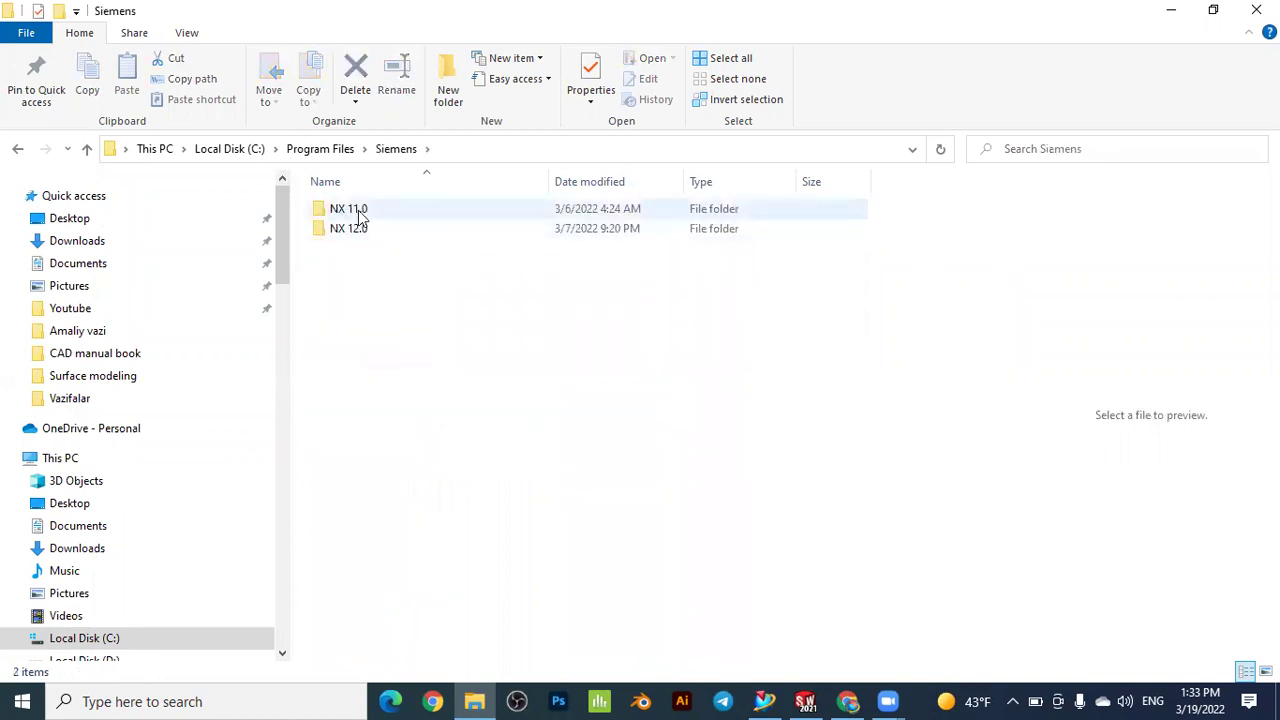
double_click(362, 212)
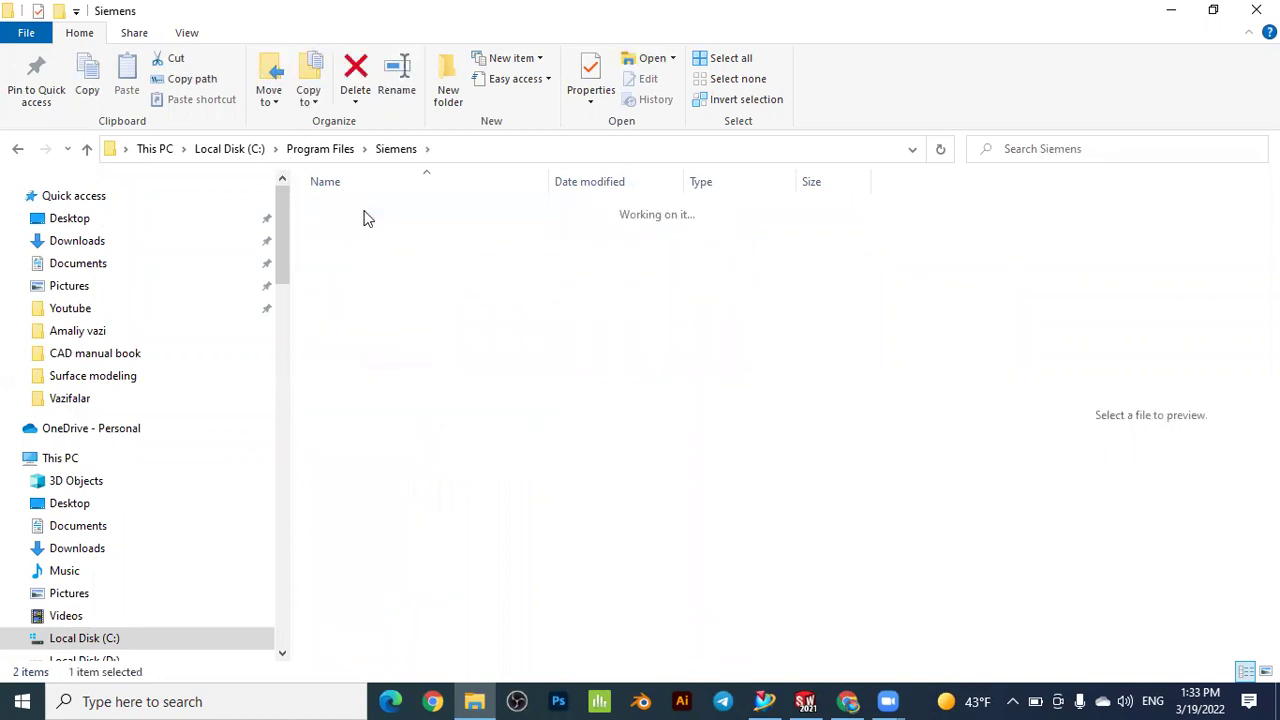
double_click(360, 212)
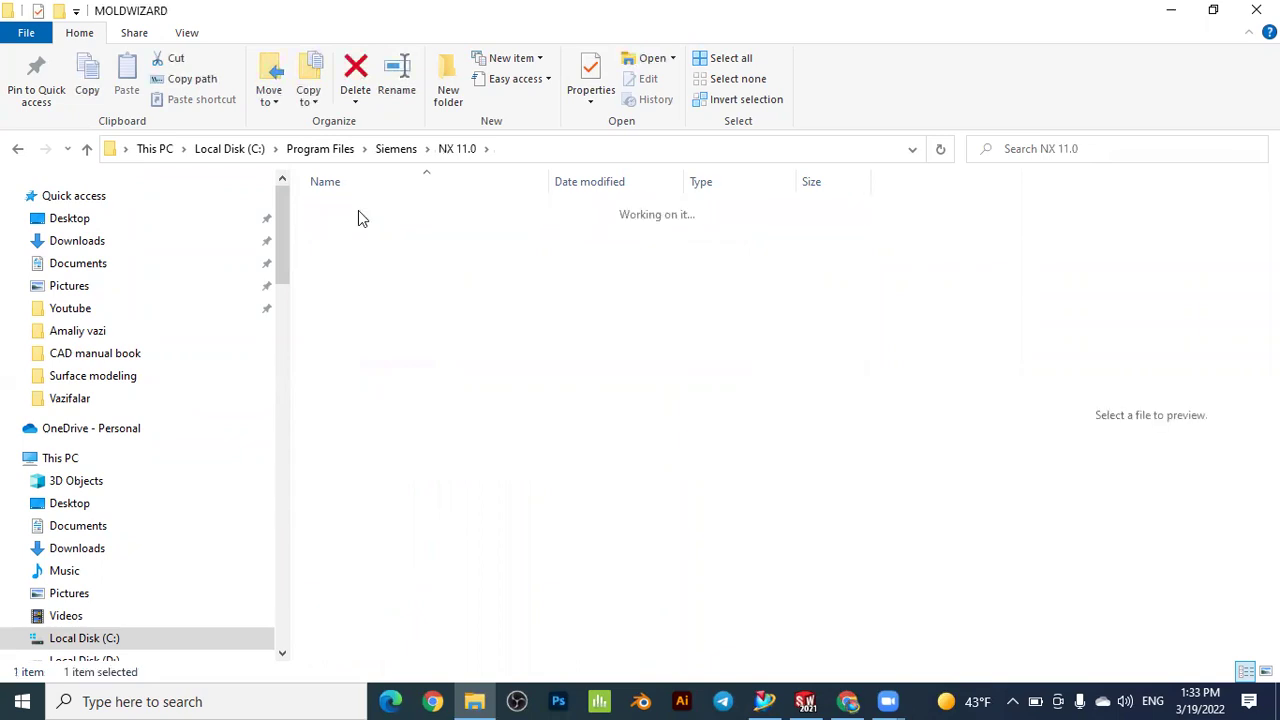
Go back up to Siemens, reopen NX 11.0\MOLDWIZARD, and start a Windows search.
click(18, 150)
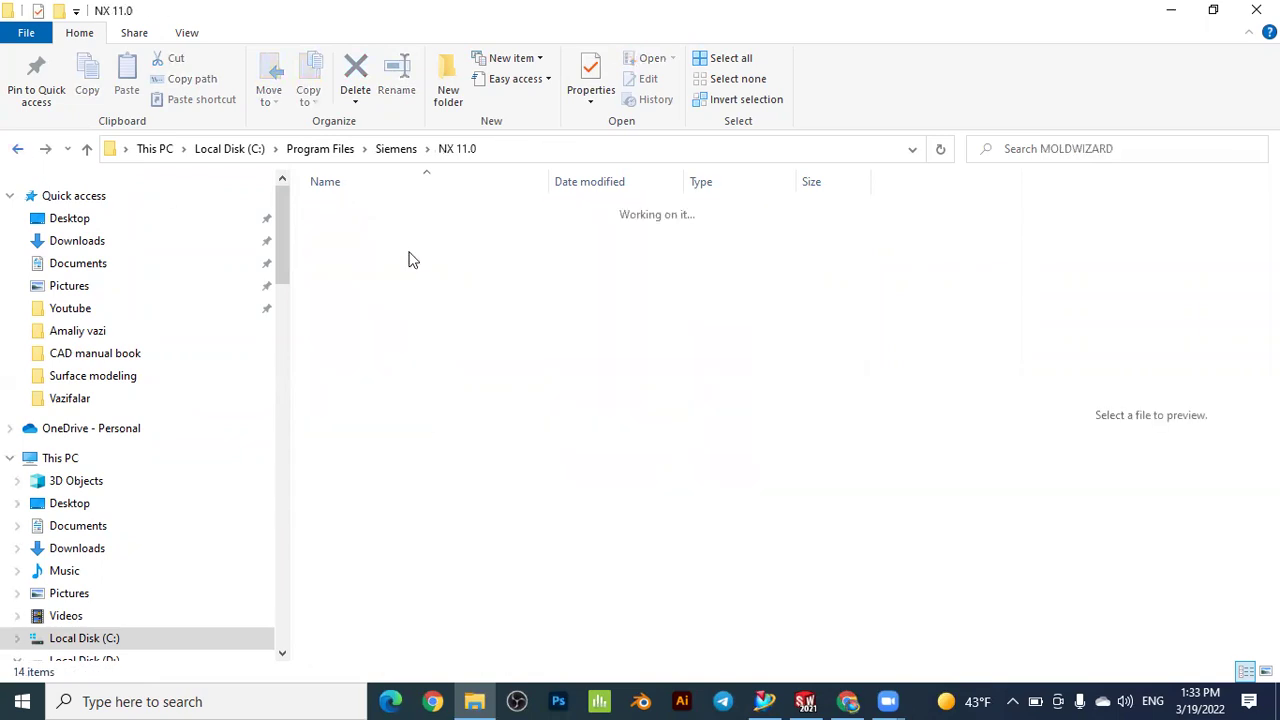
click(18, 150)
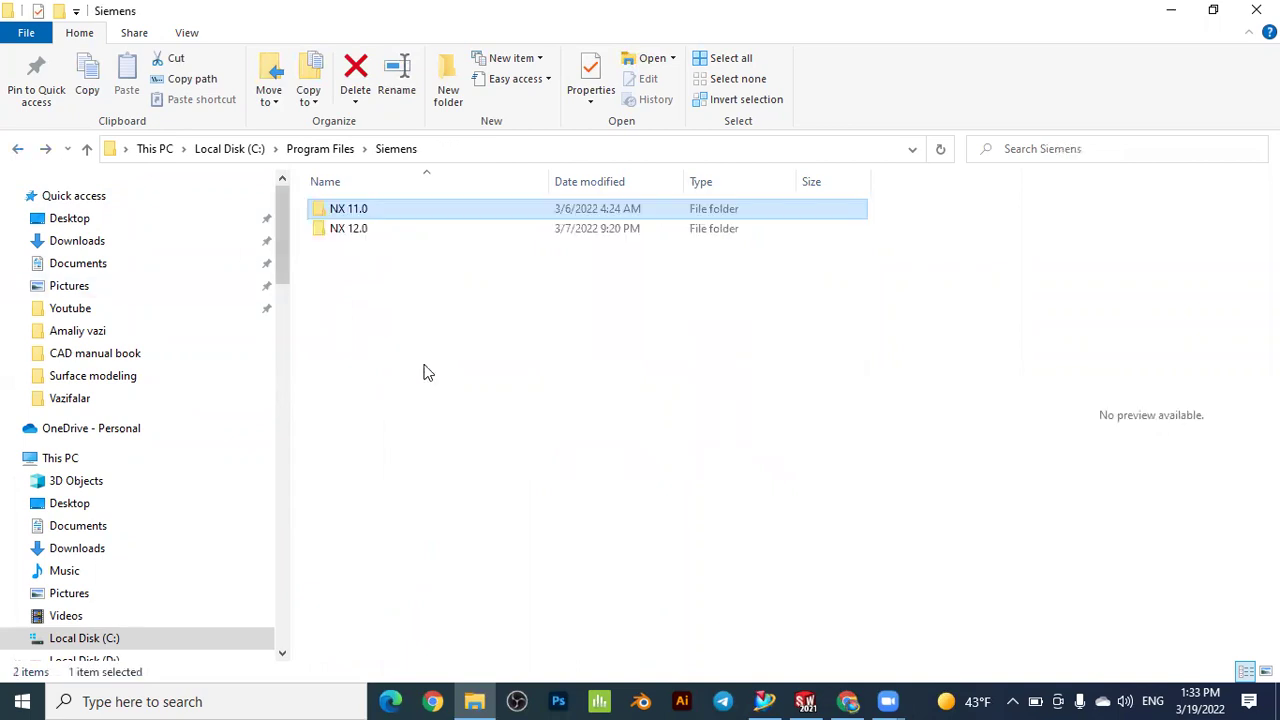
double_click(352, 210)
double_click(366, 210)
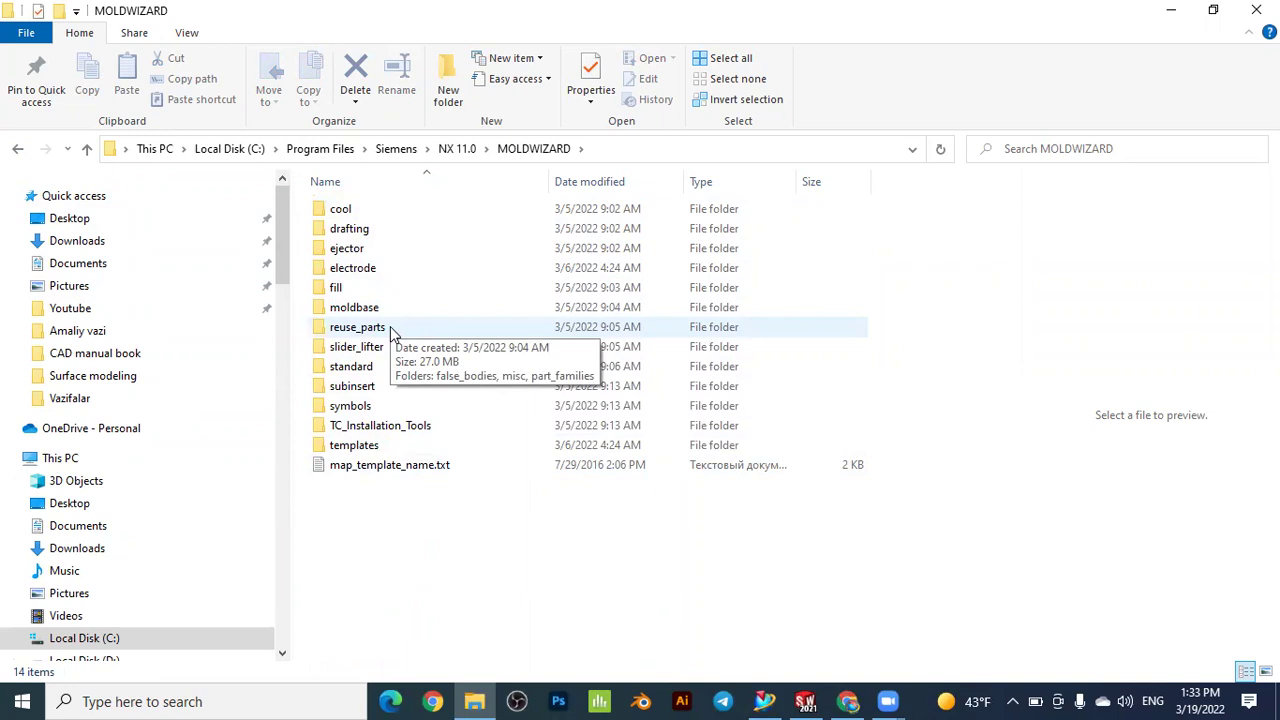
click(168, 690)
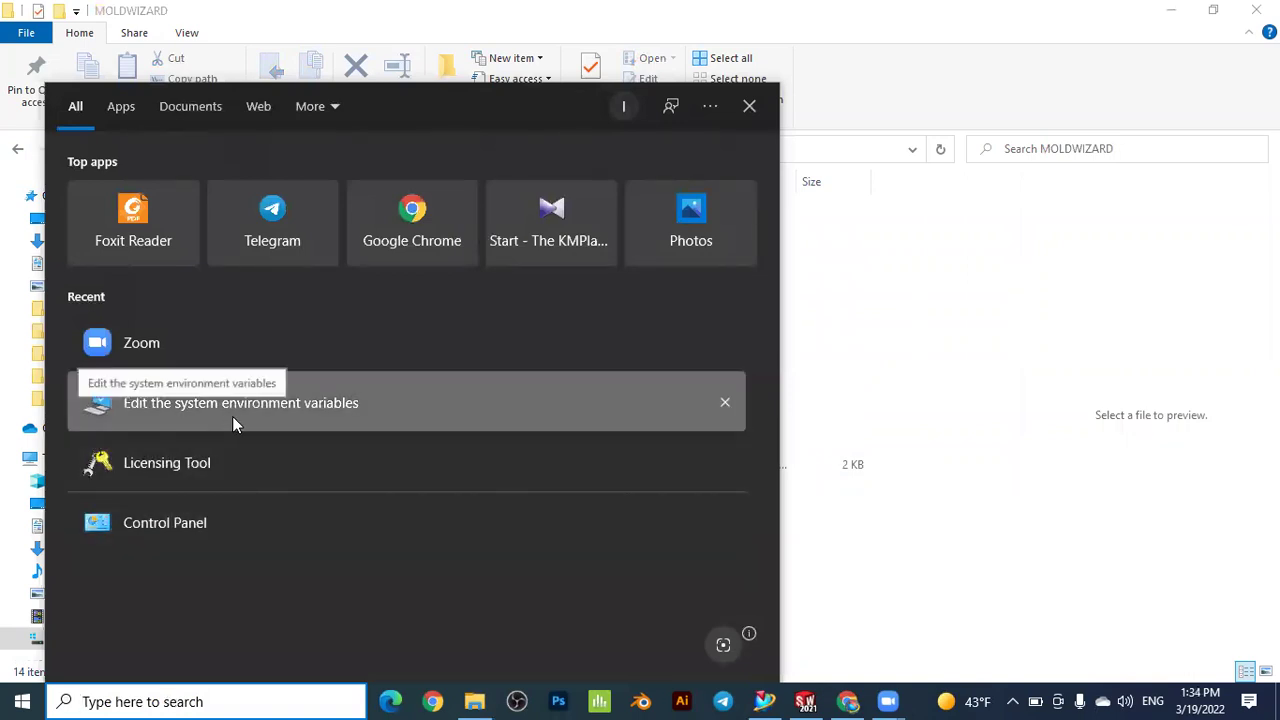
Open Environment Variables from system settings and select the MOLDWIZARD_DIR system variable.
click(193, 417)
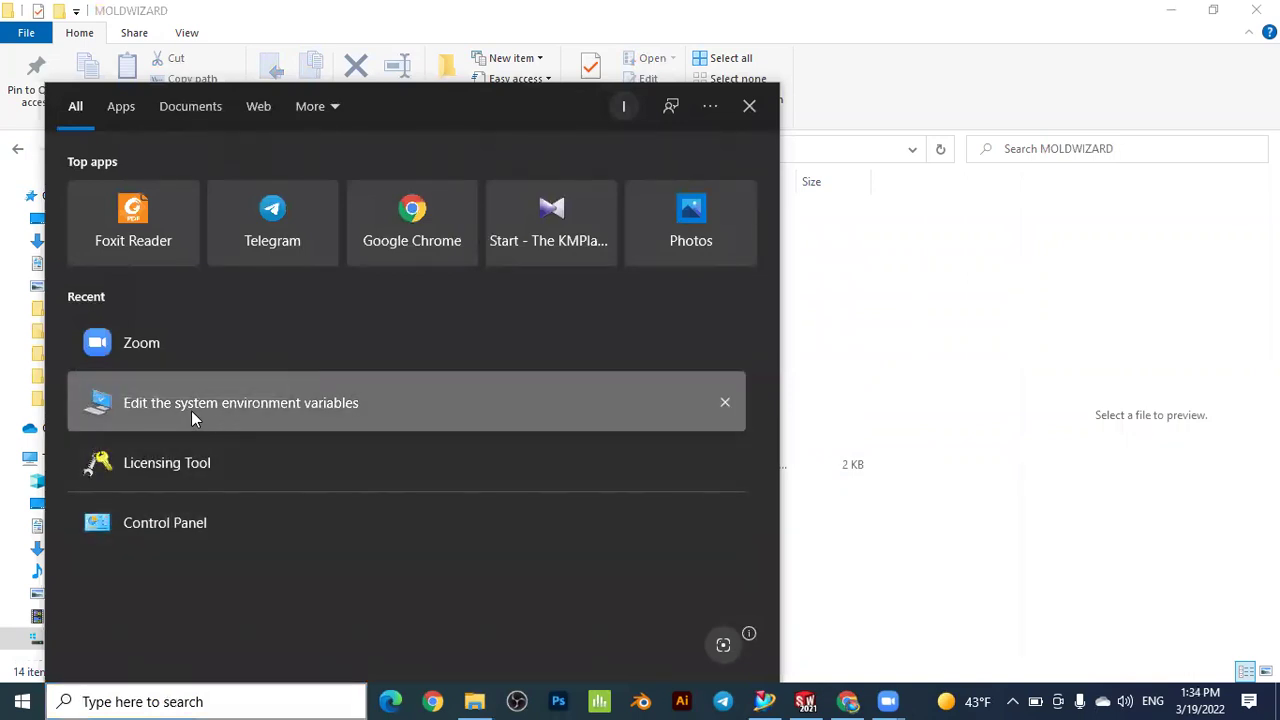
click(368, 470)
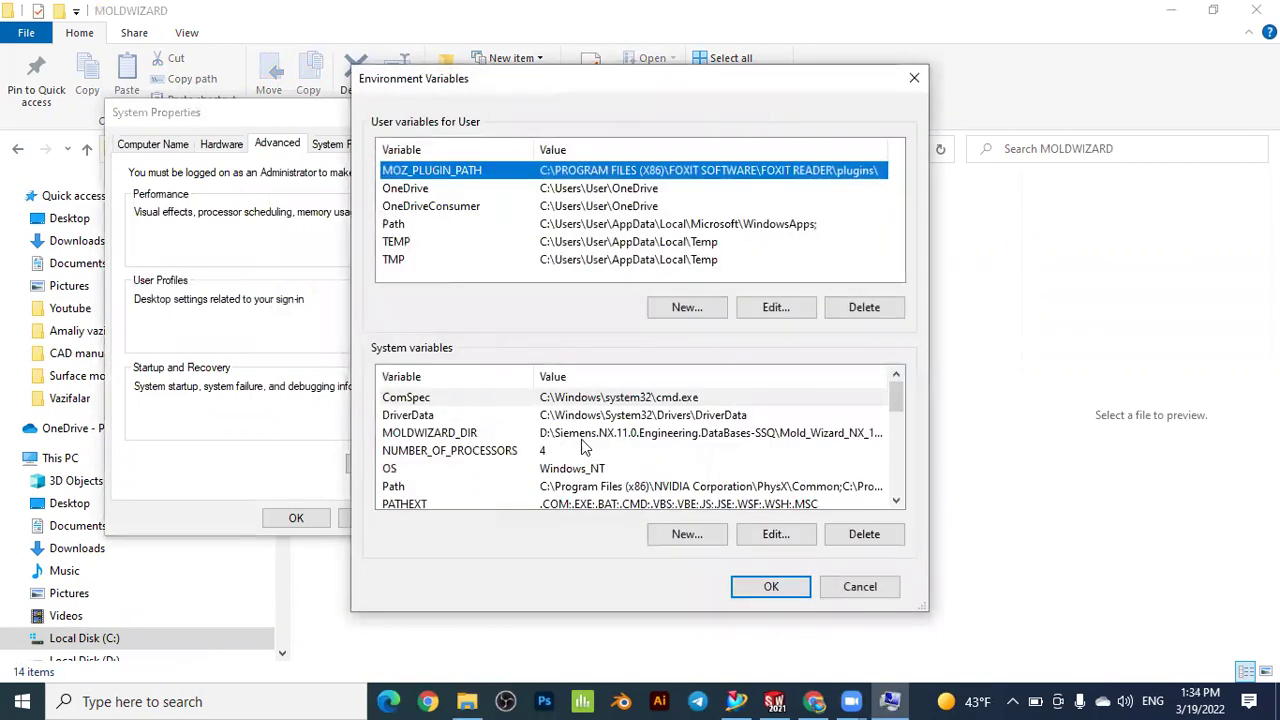
scroll(522, 422, down, 1)
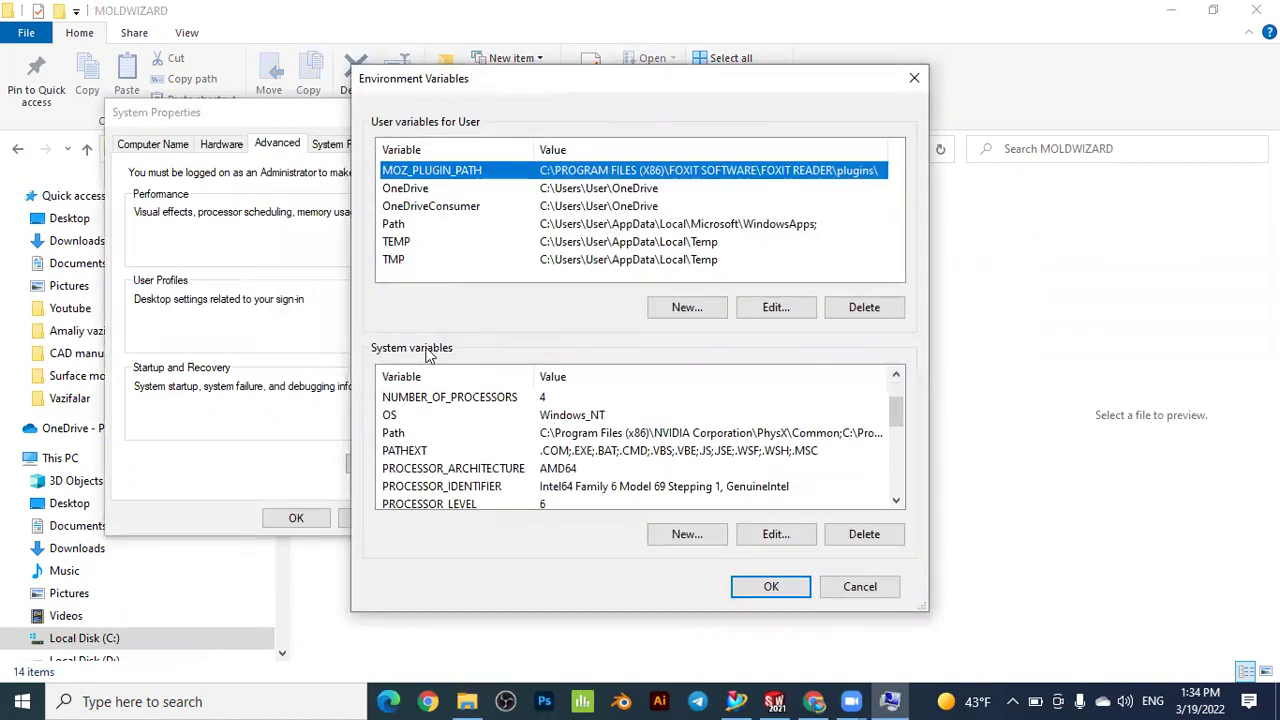
scroll(558, 433, down, 2)
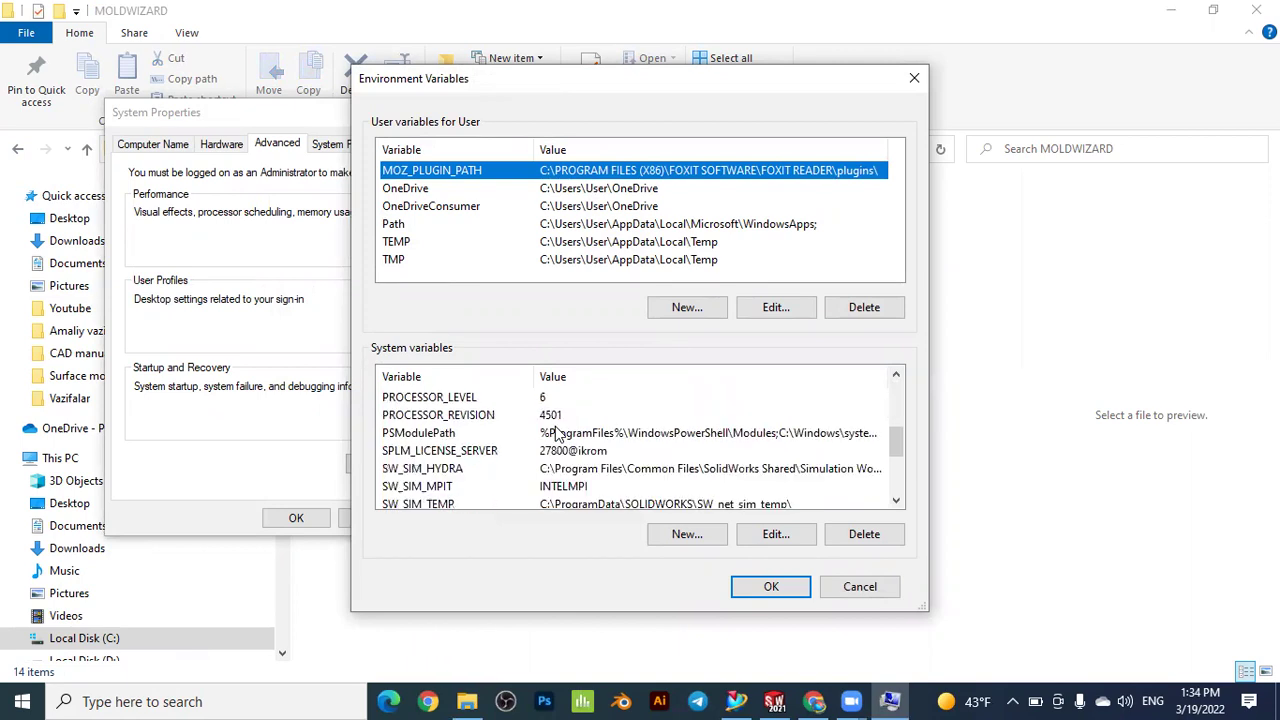
scroll(558, 433, down, 1)
scroll(590, 465, up, 4)
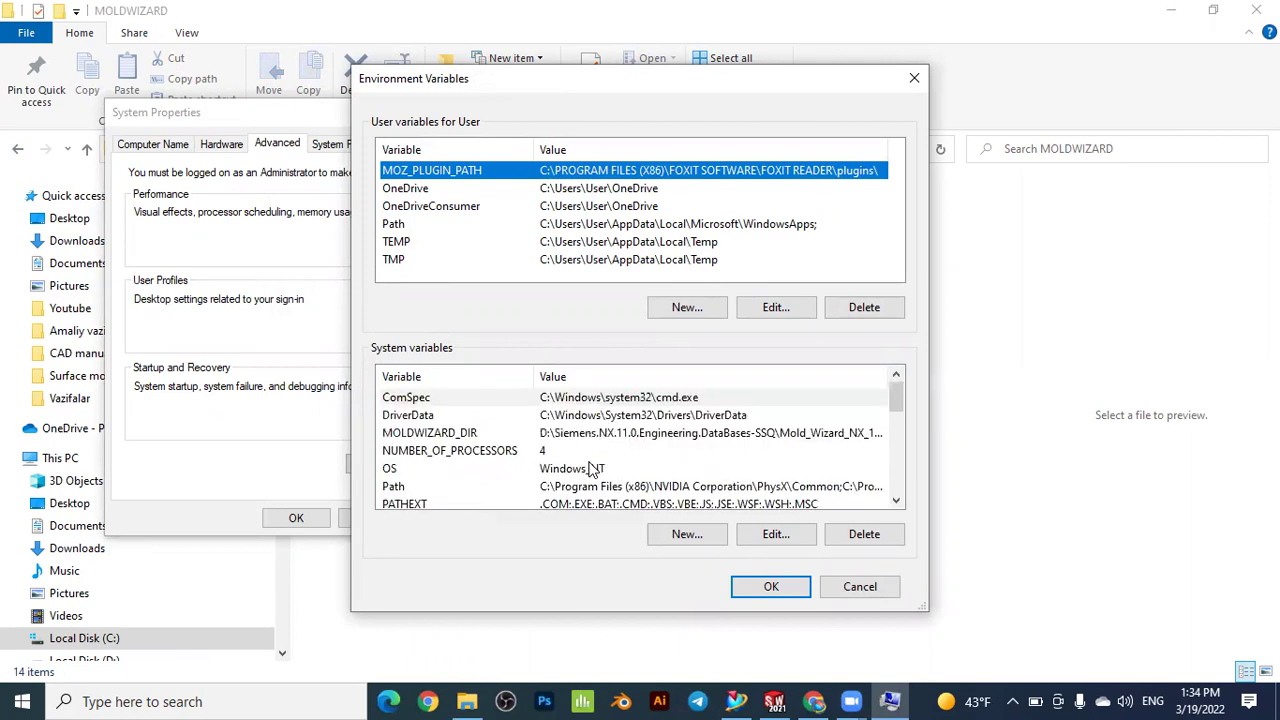
click(418, 437)
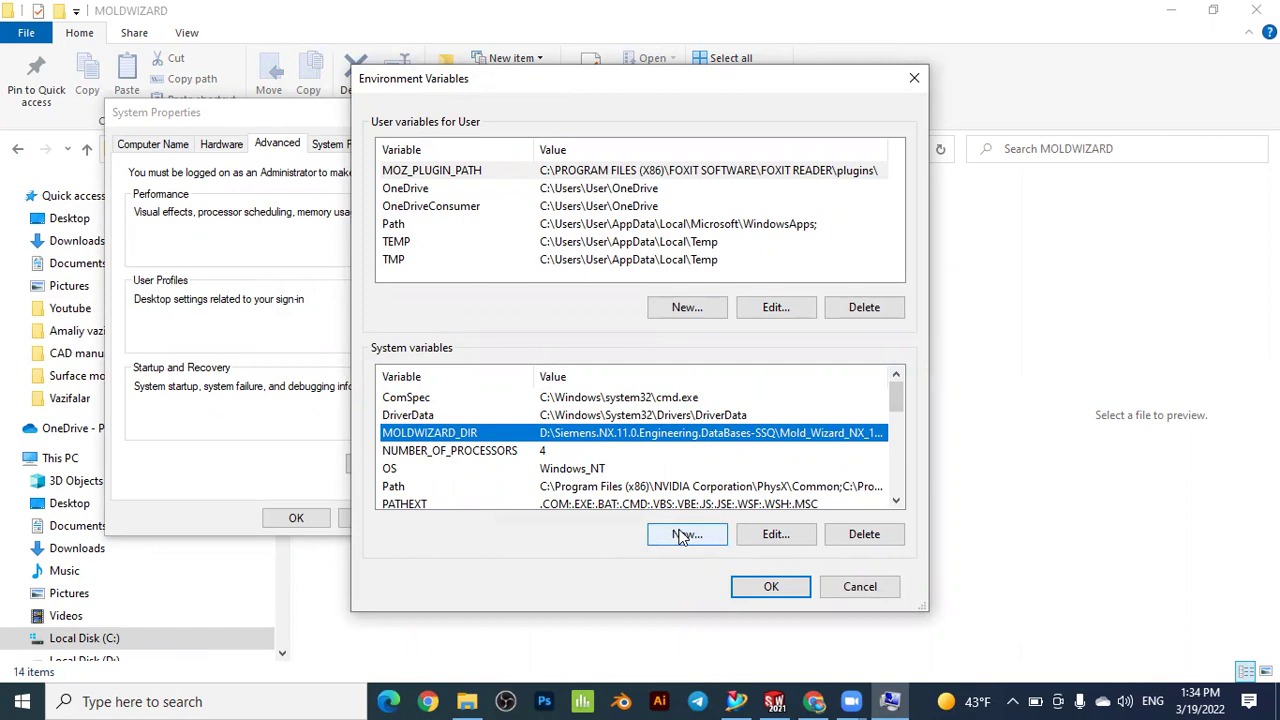
Inspect MOLDWIZARD_DIR's name and moldwizard path in Edit System Variable, then return to File Explorer.
click(763, 532)
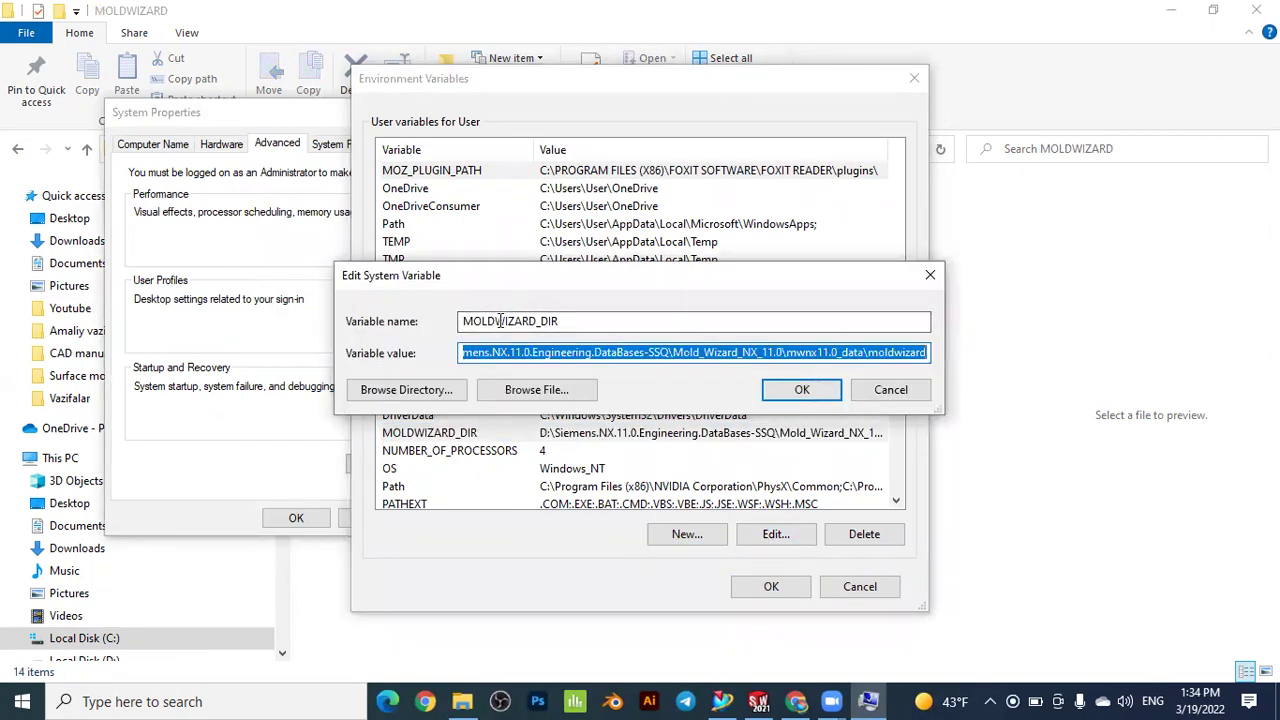
drag(570, 322, 462, 322)
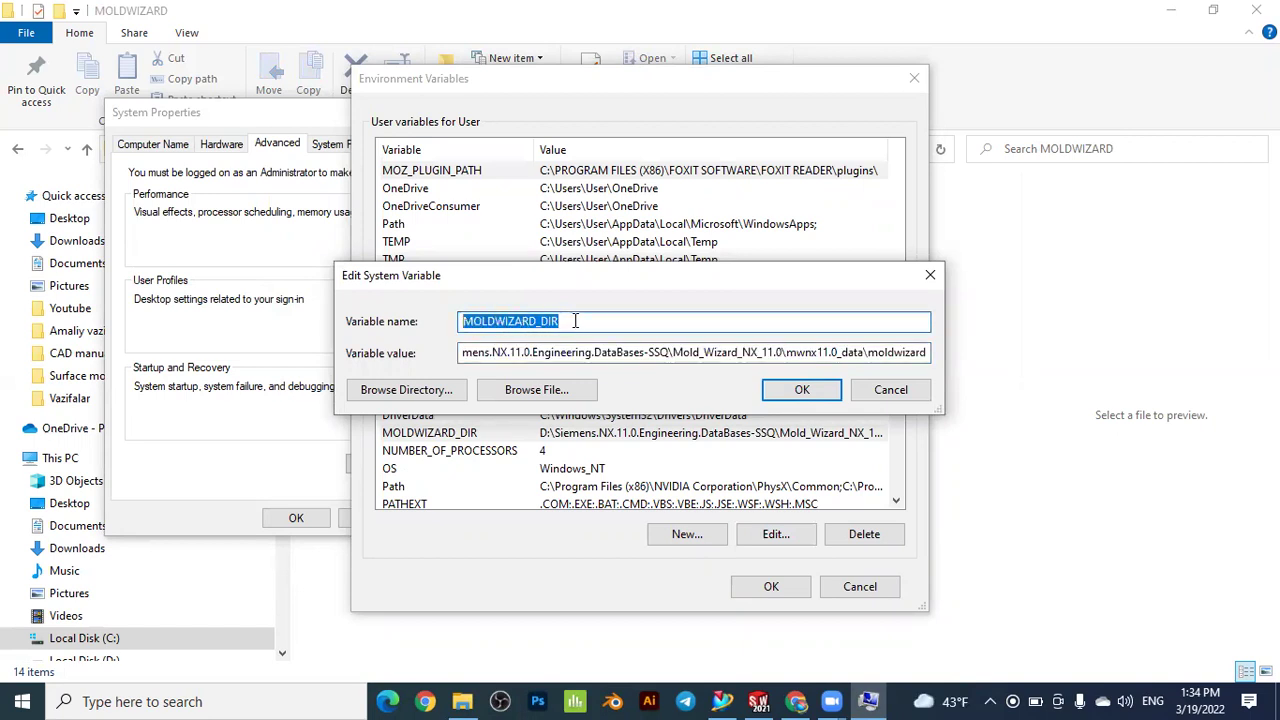
click(490, 353)
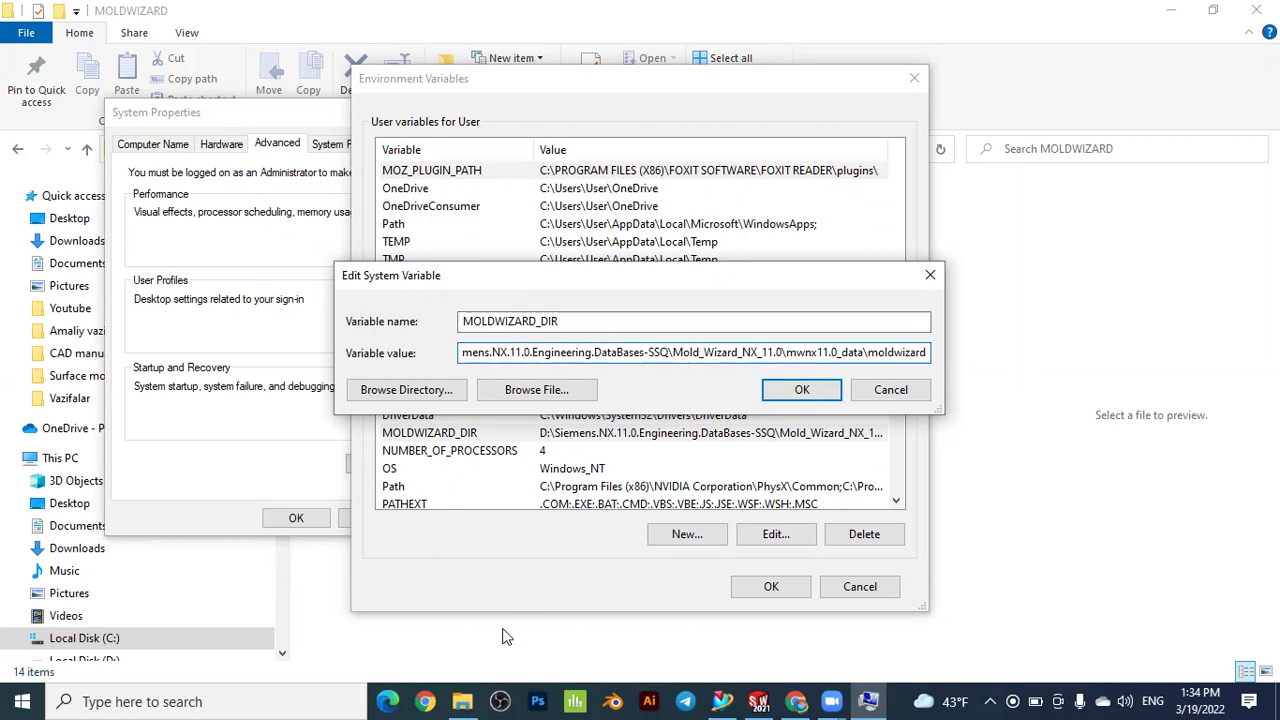
click(462, 701)
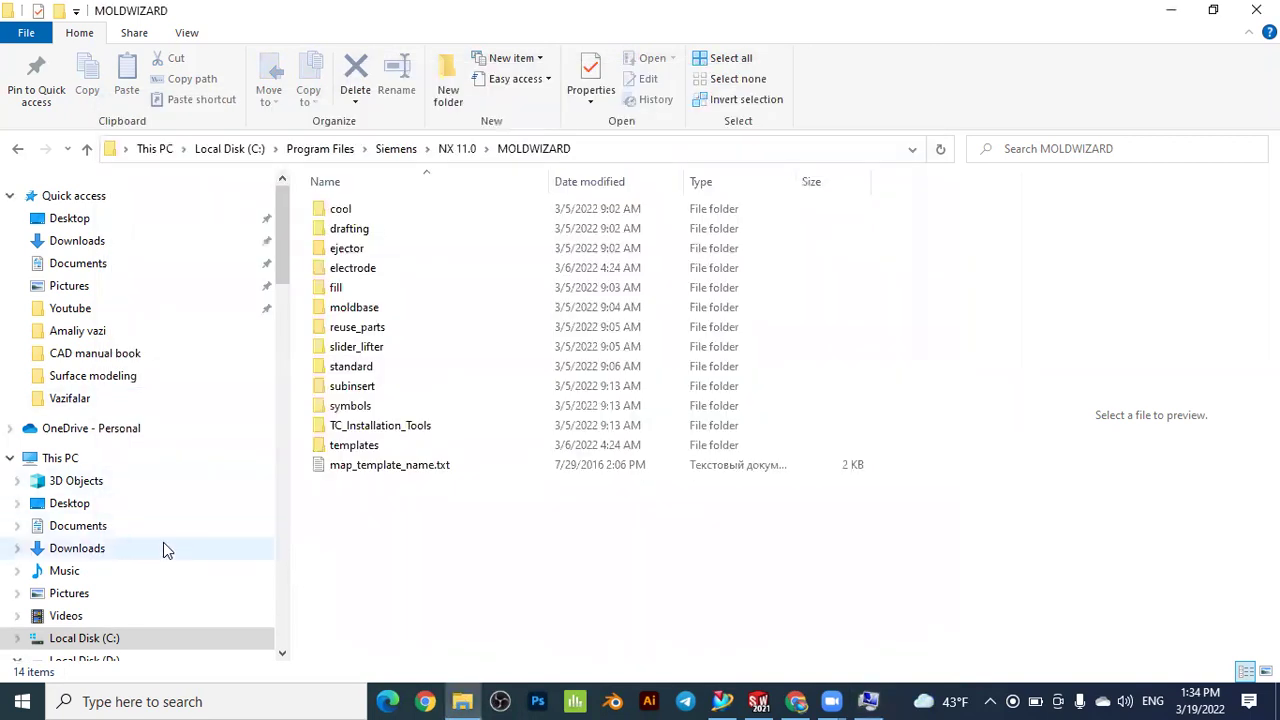
Browse to D:\Siemens.NX.11.0.Engineering.DataBases-SSQ\Mold_Wizard_NX_11.0\mwnx11.0_data\moldwizard and reveal its full path.
click(100, 656)
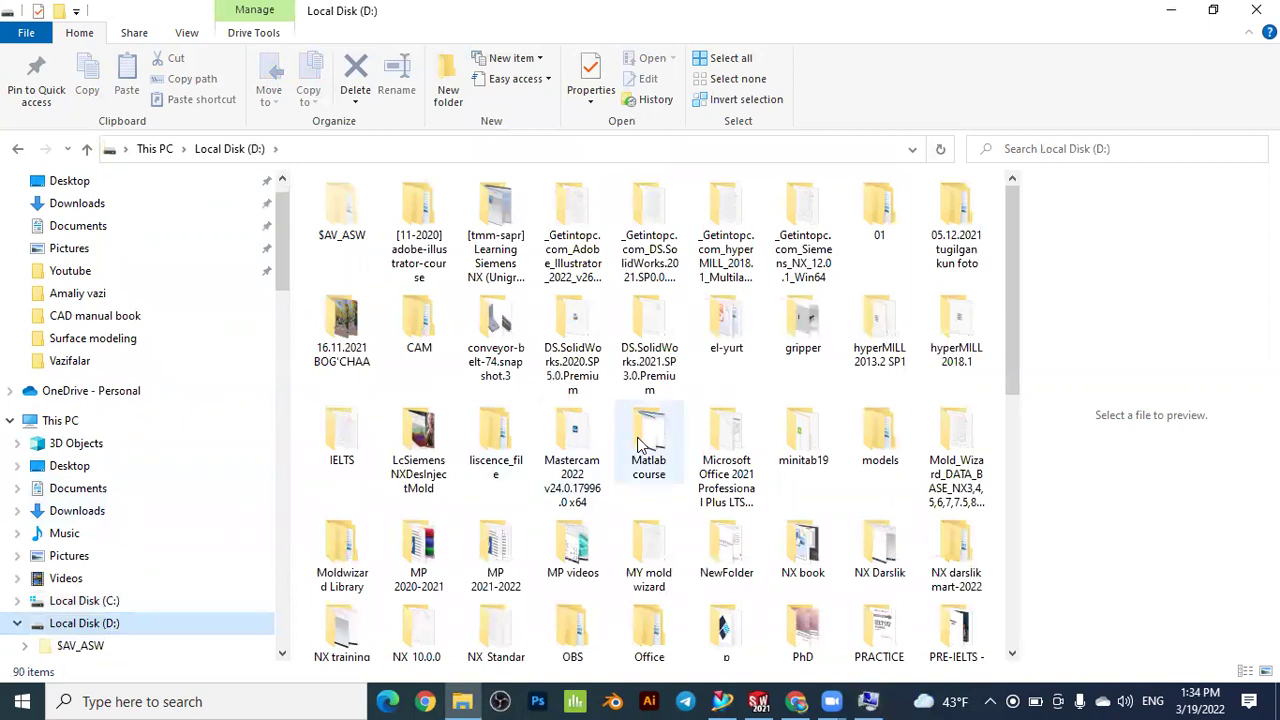
click(643, 332)
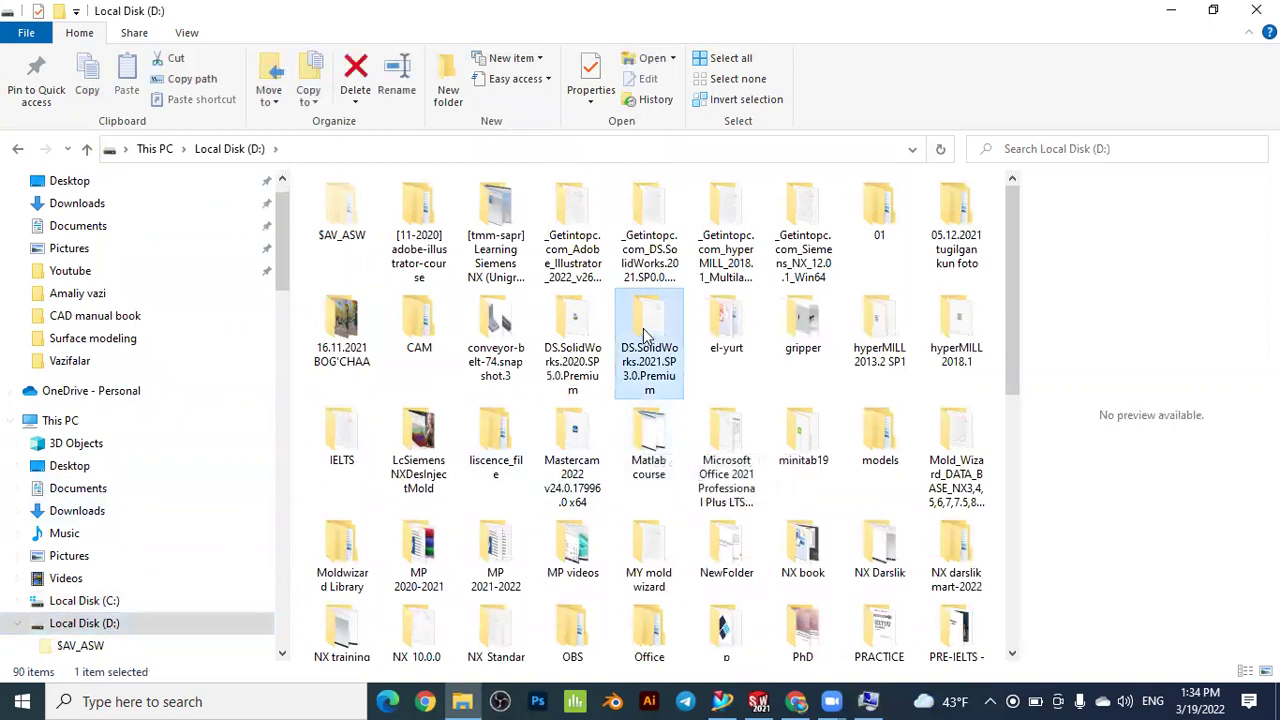
key(s)
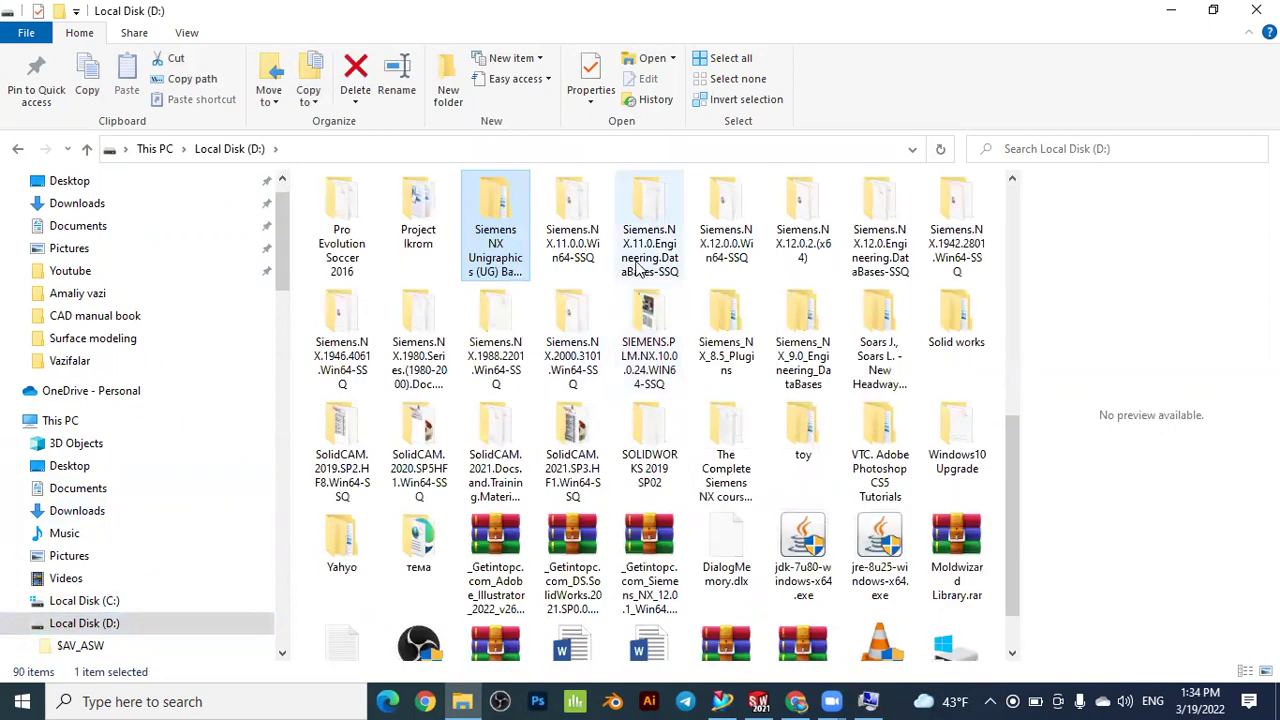
click(640, 228)
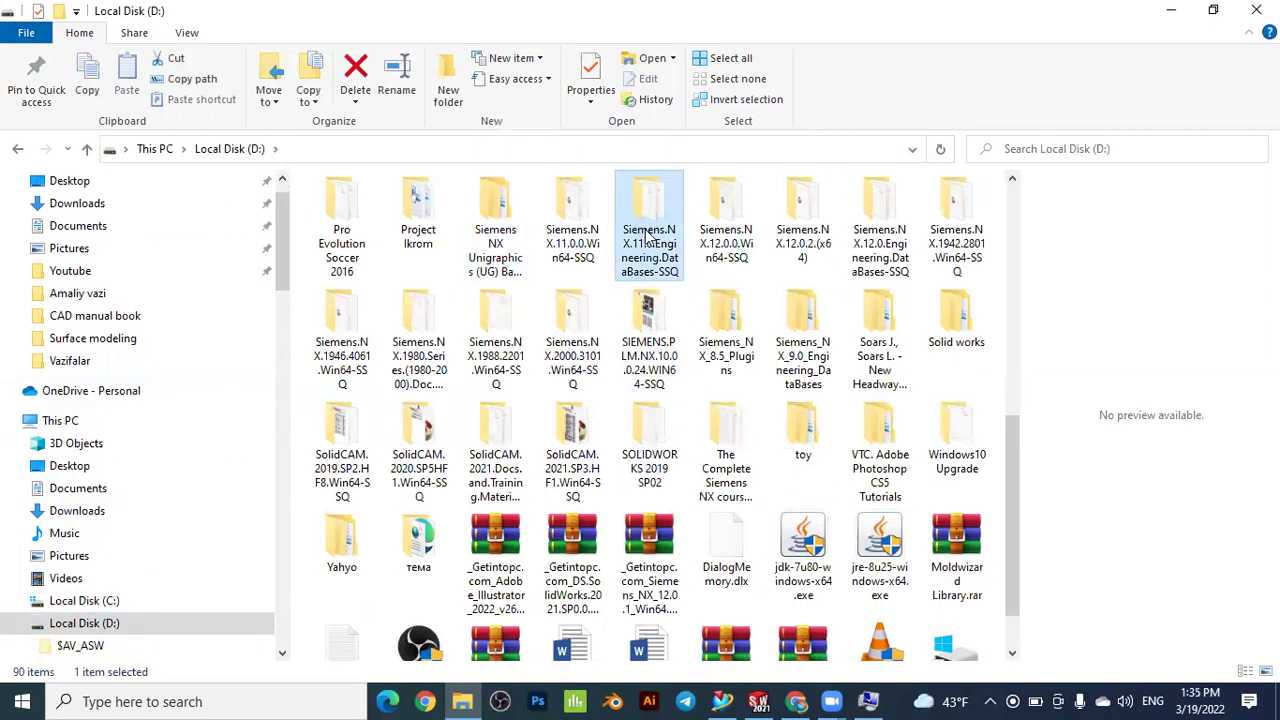
double_click(647, 215)
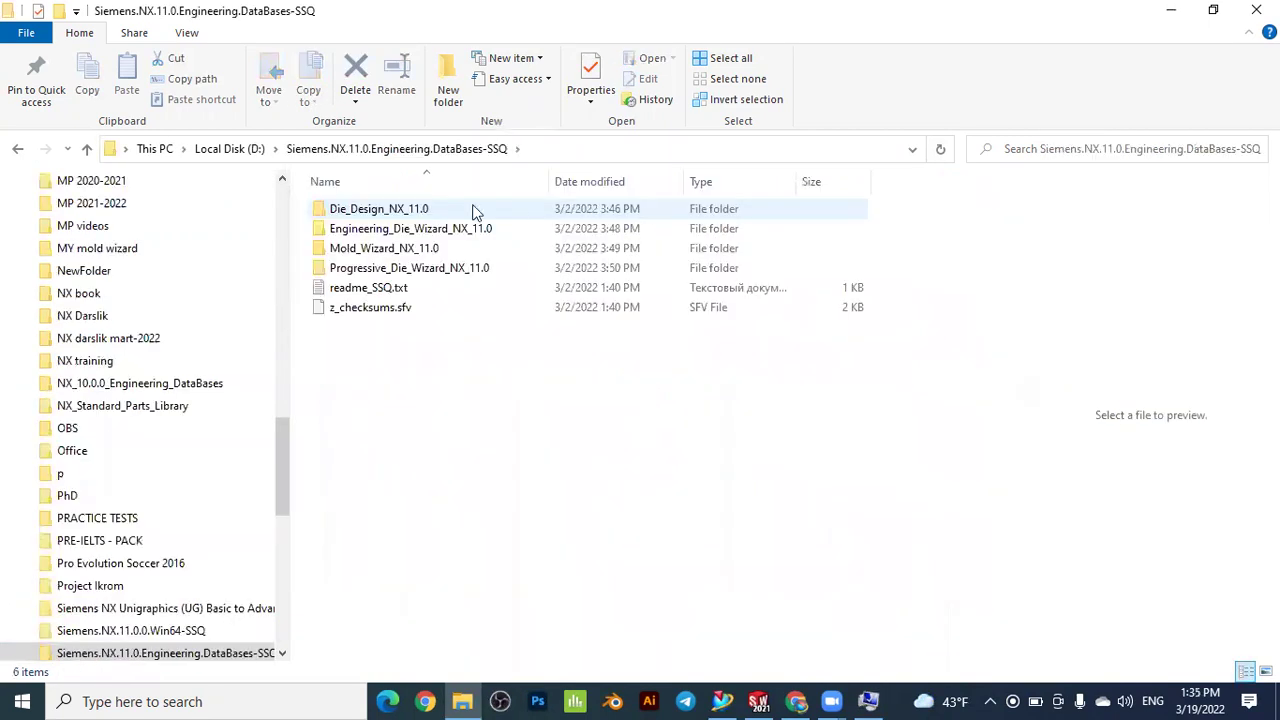
double_click(375, 250)
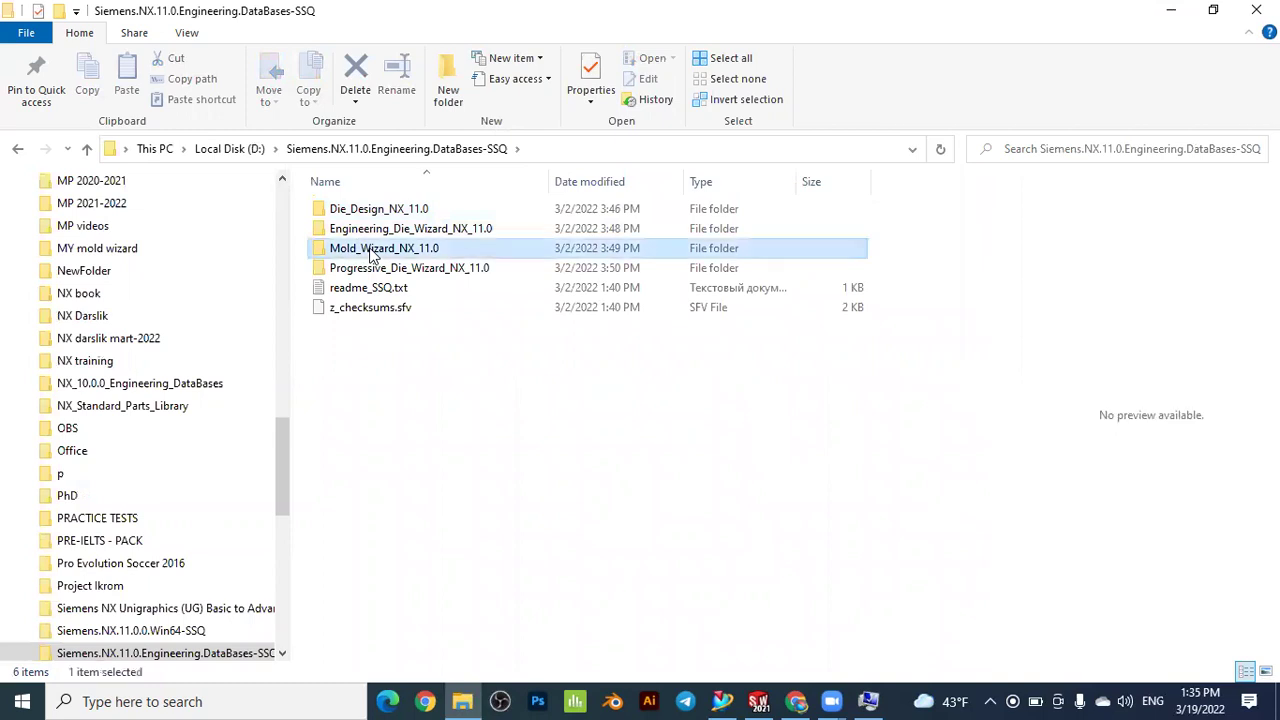
double_click(352, 211)
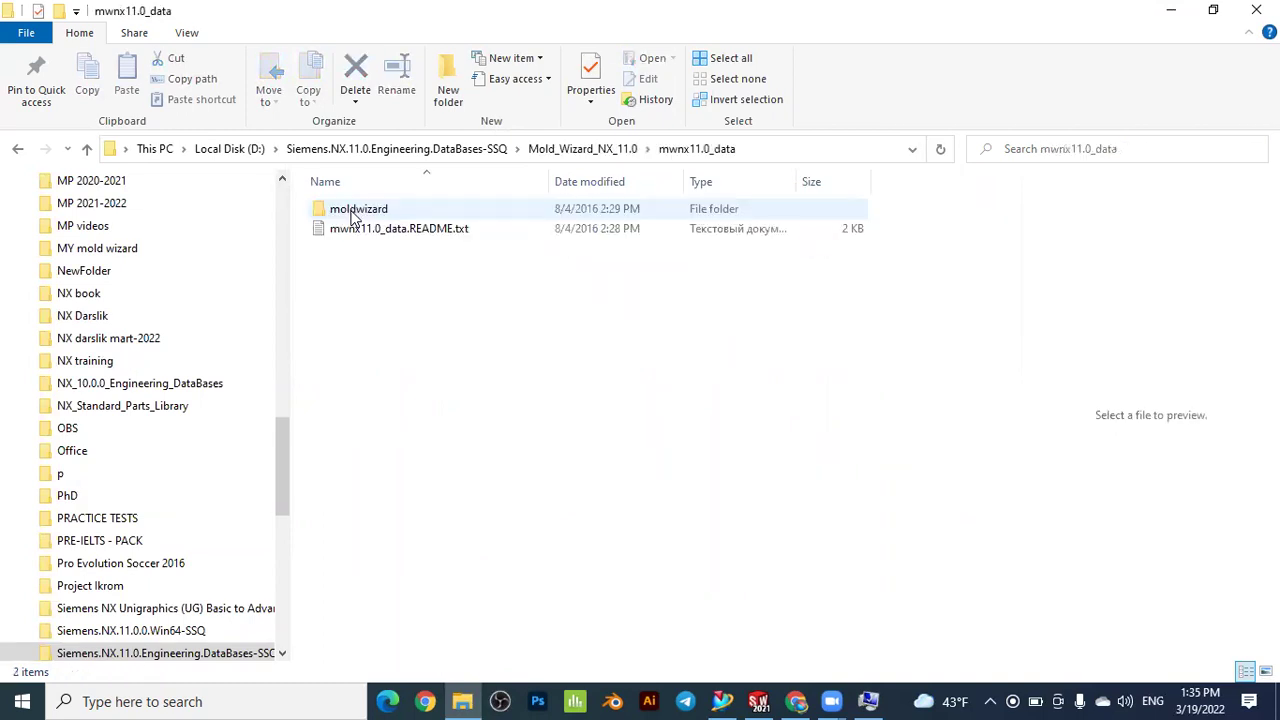
double_click(352, 212)
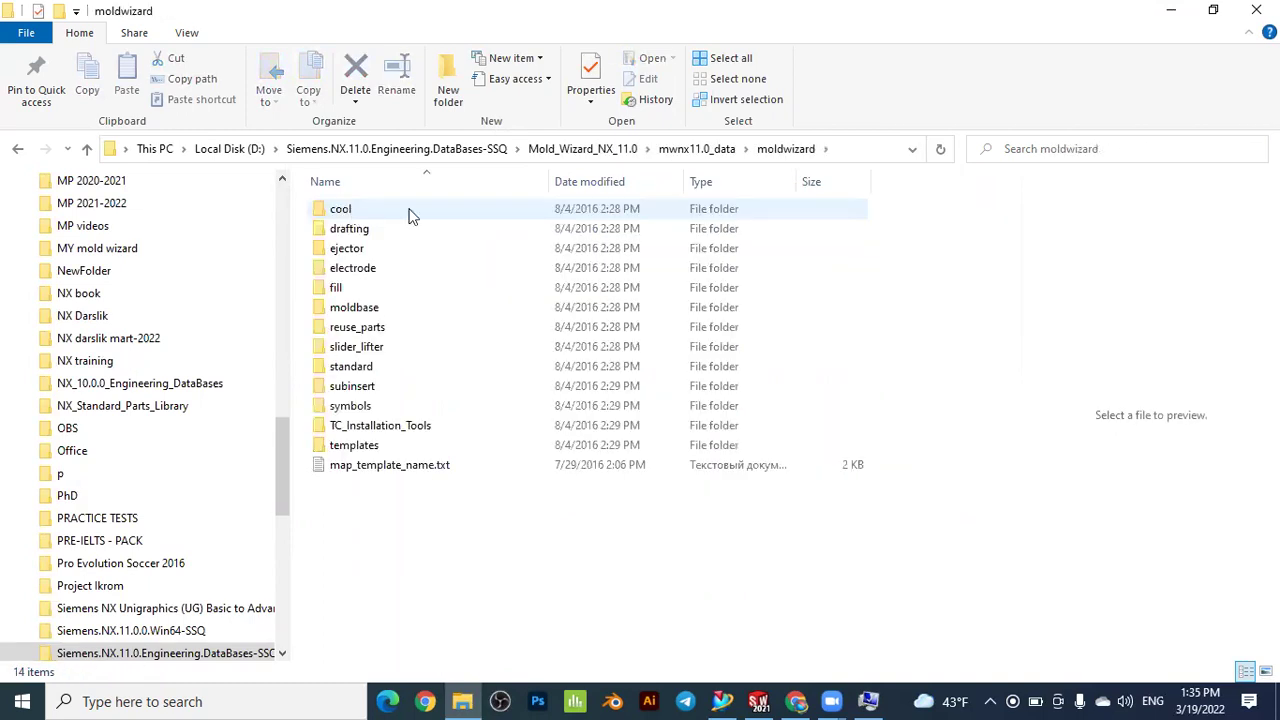
click(845, 150)
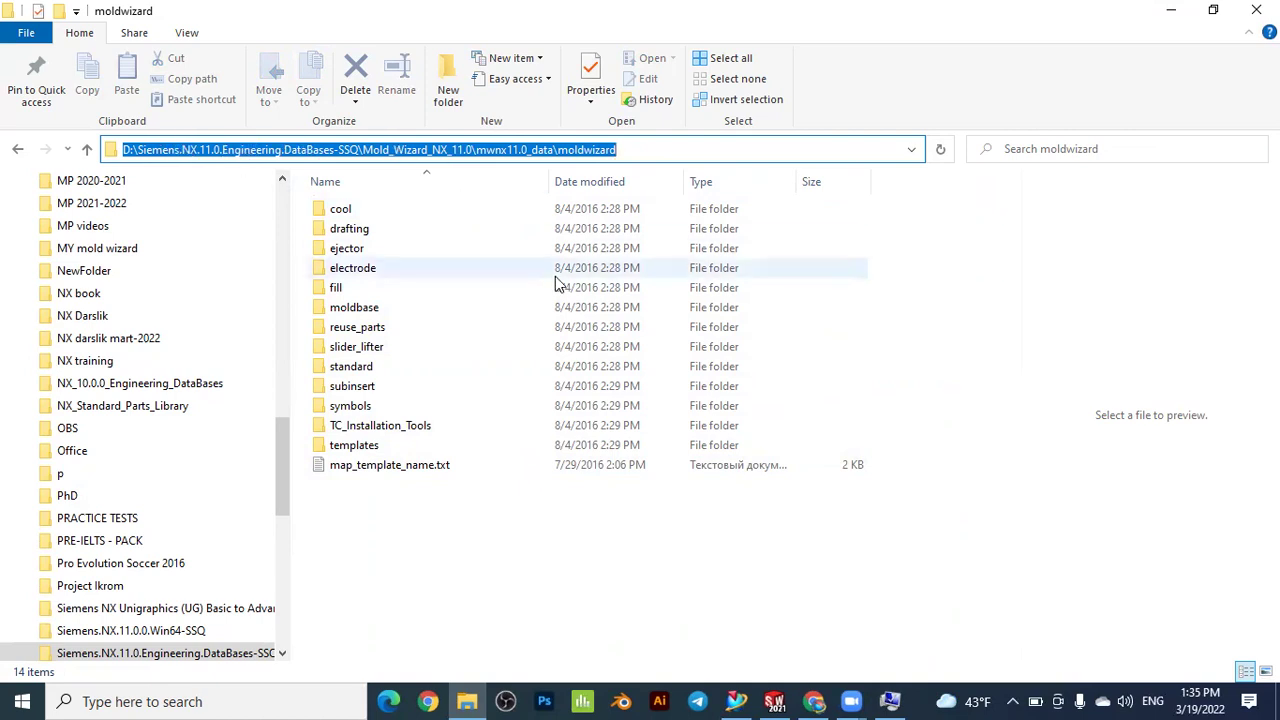
Confirm MOLDWIZARD_DIR with OK in all three system dialogs, then switch back to NX 12.
click(891, 701)
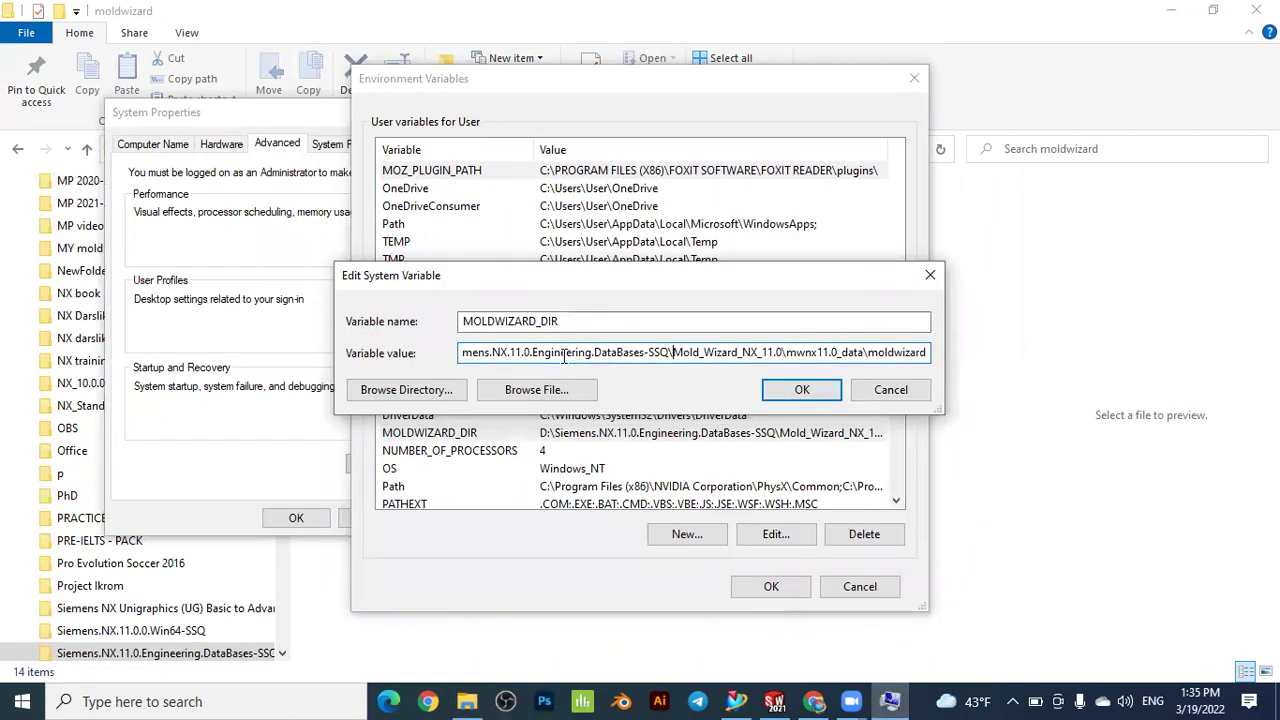
click(793, 388)
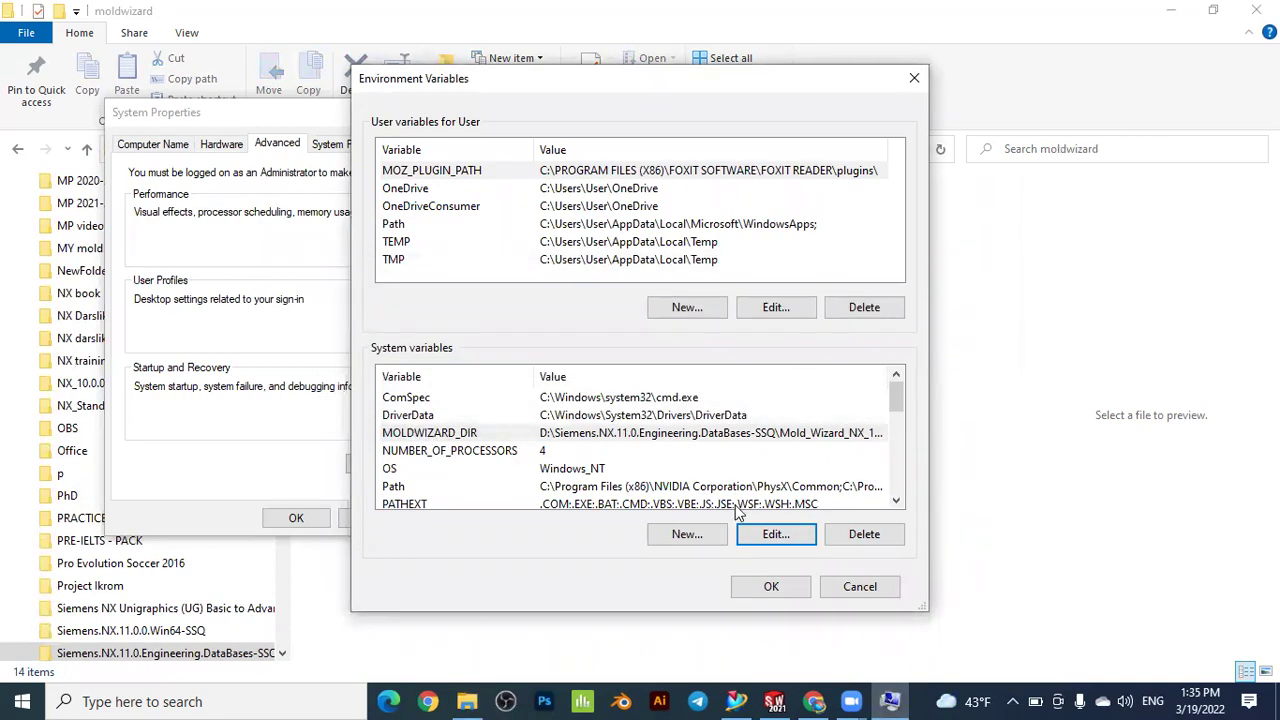
click(771, 588)
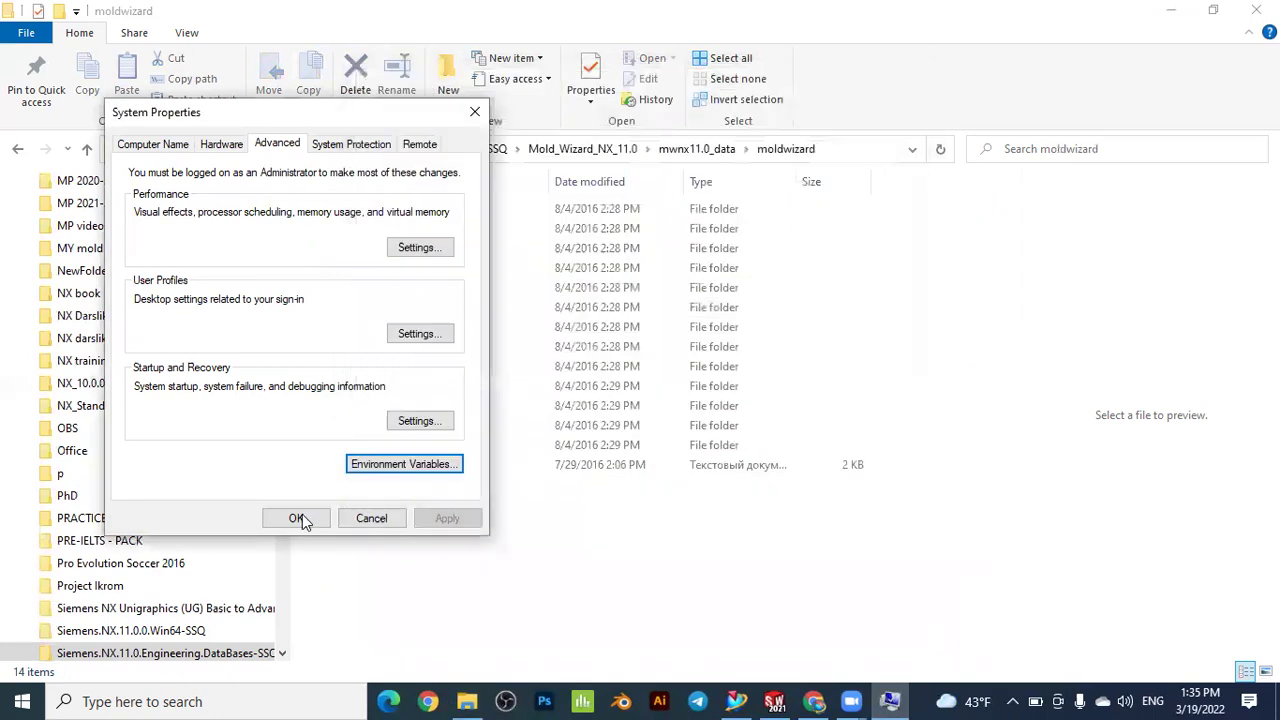
click(298, 518)
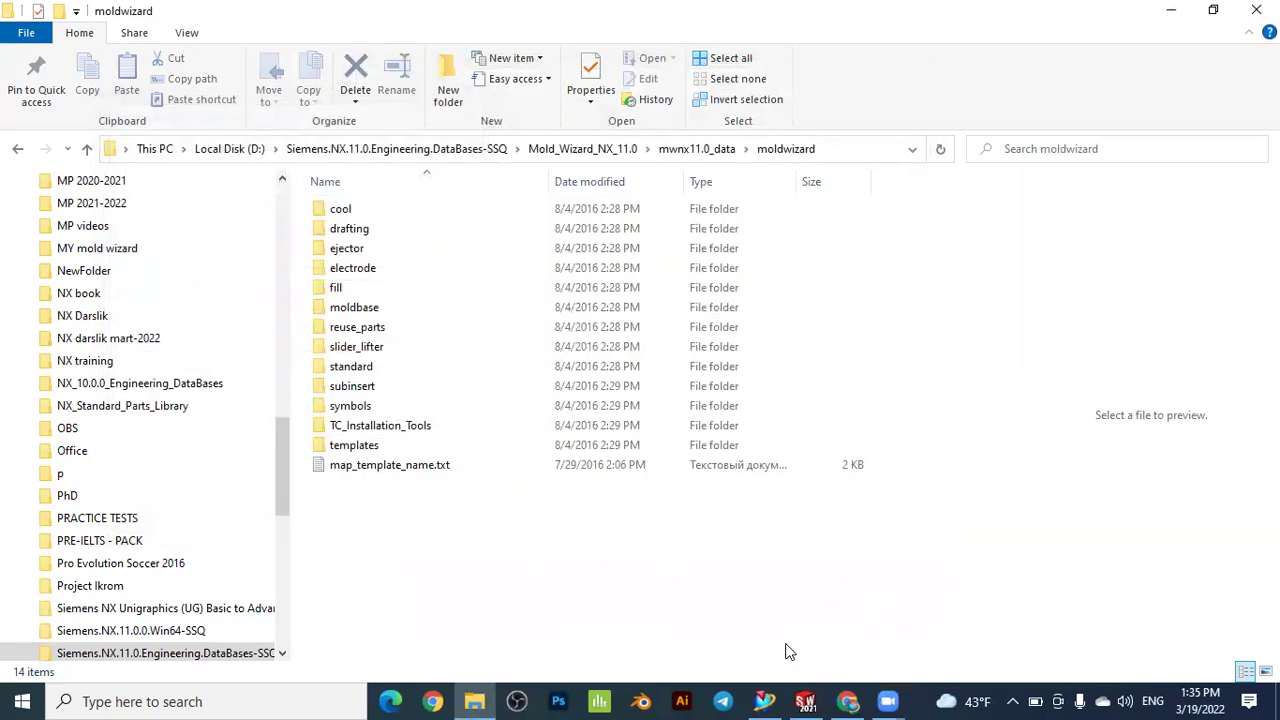
click(764, 700)
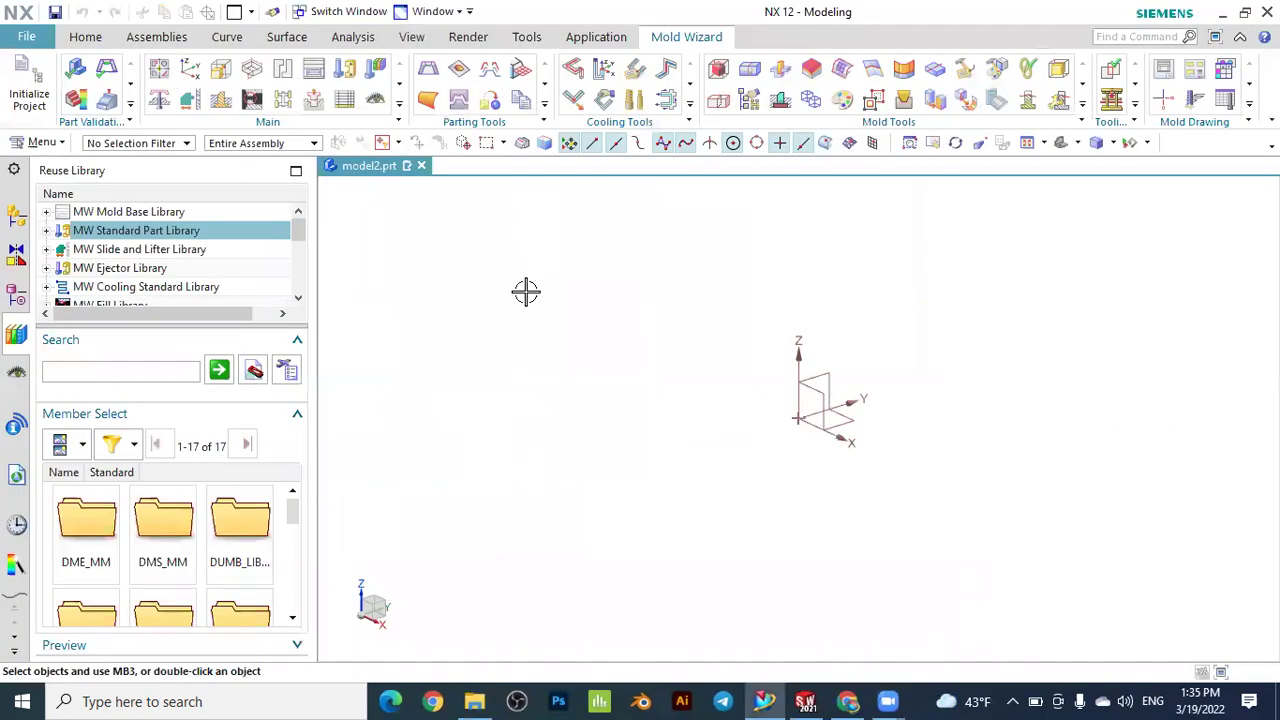